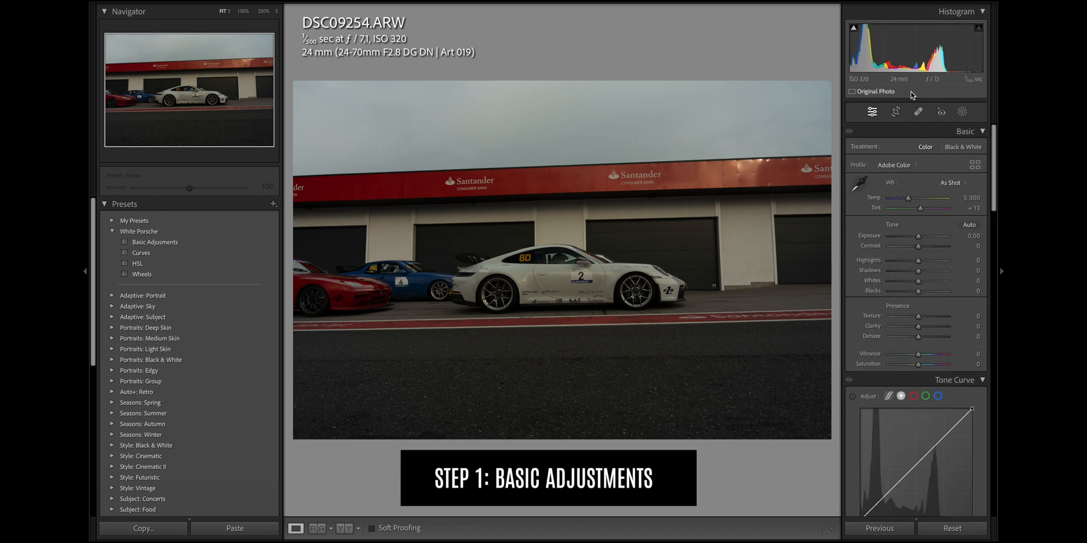
Step: Straighten the photo automatically with the Crop & Straighten tool
click(895, 112)
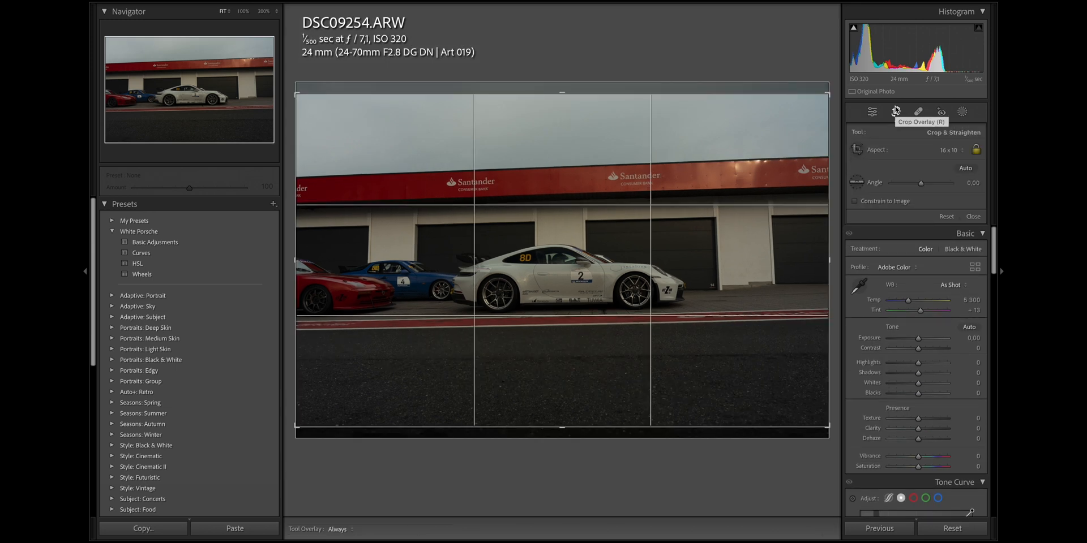
click(965, 168)
key(Return)
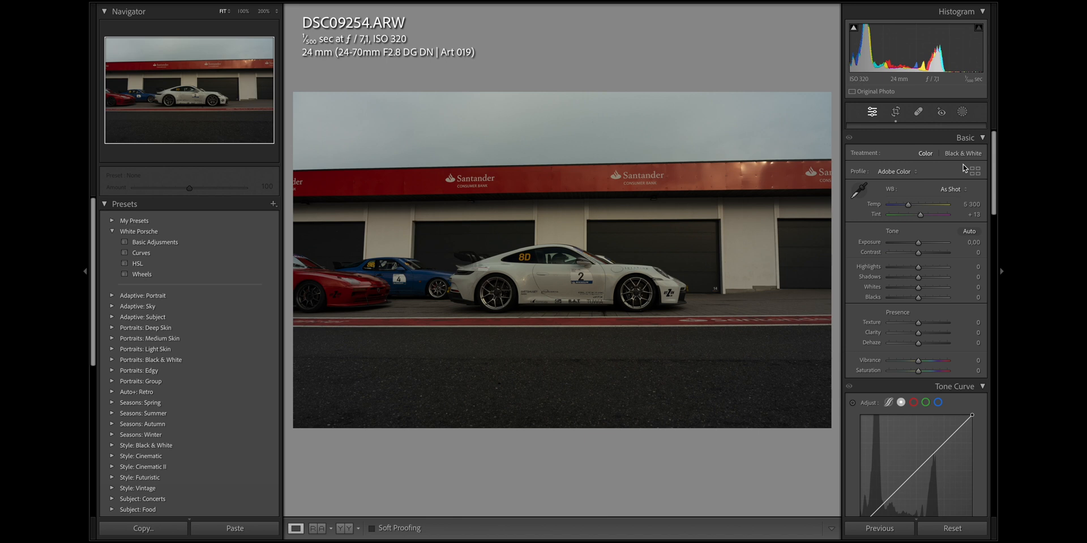
Step: Level the photo with the Straighten tool along the base of the white car's wheels, giving an angle of 0,51
click(894, 116)
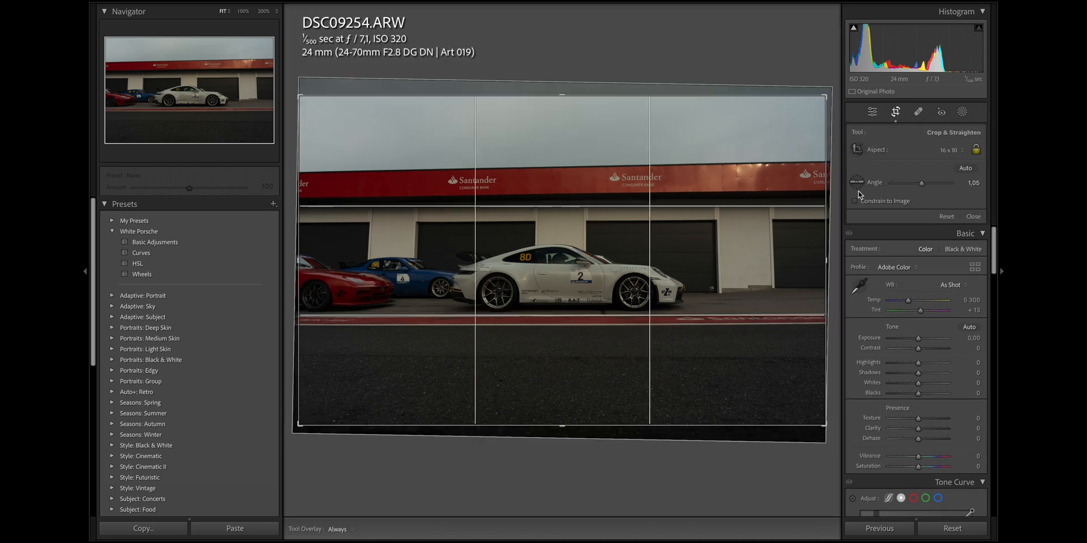
drag(489, 311, 658, 312)
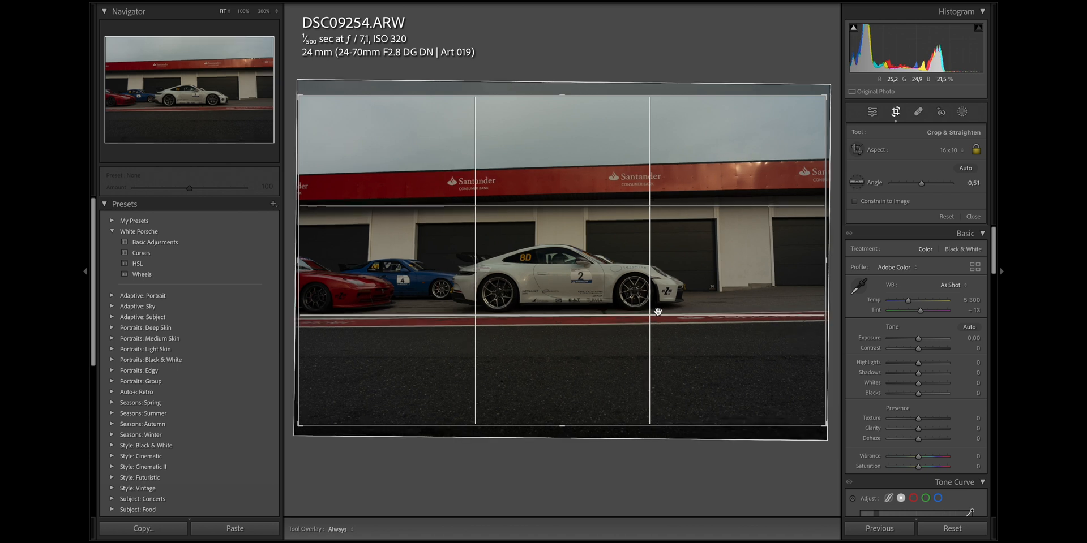
key(Return)
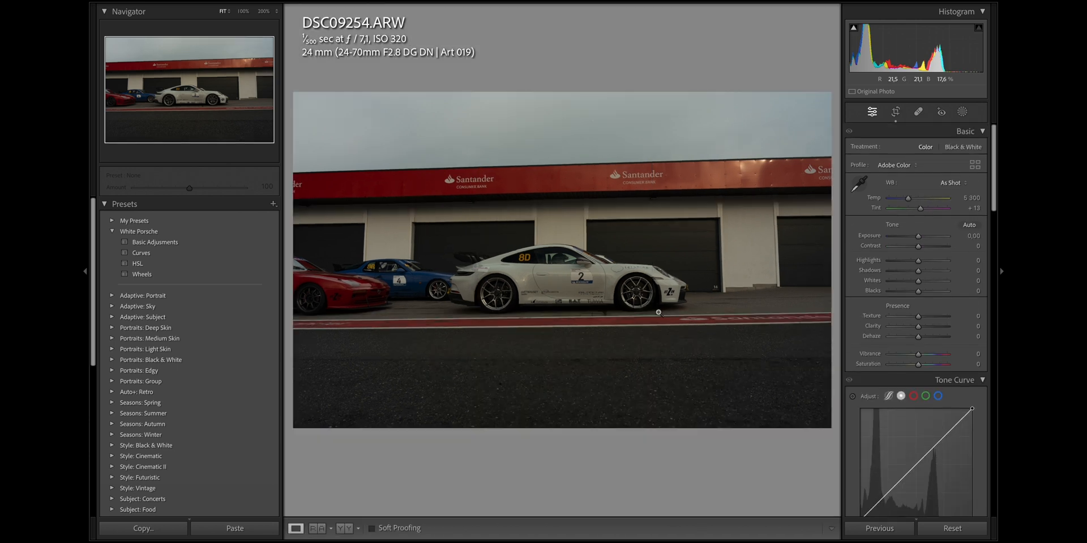
key(r)
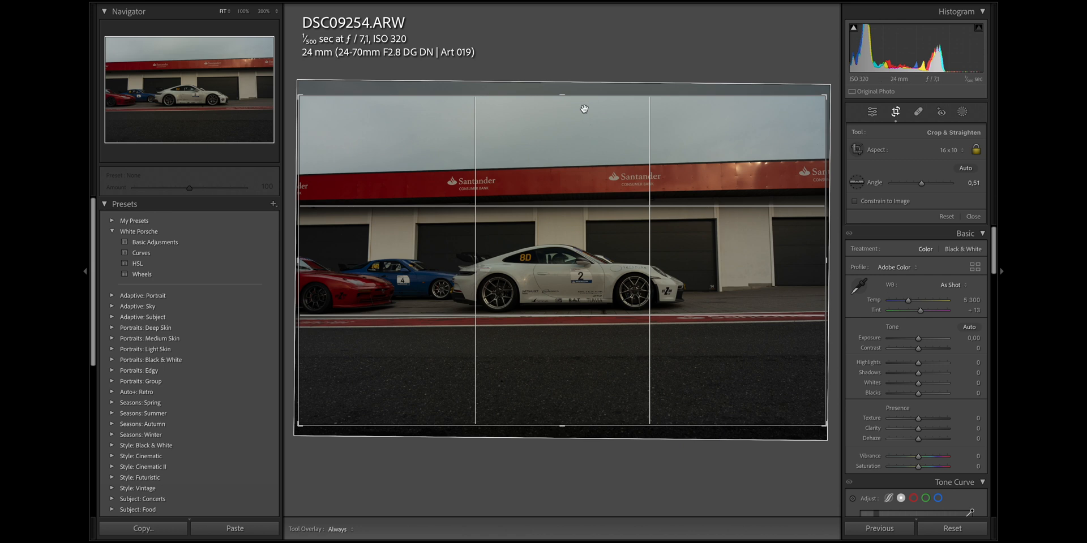
key(Return)
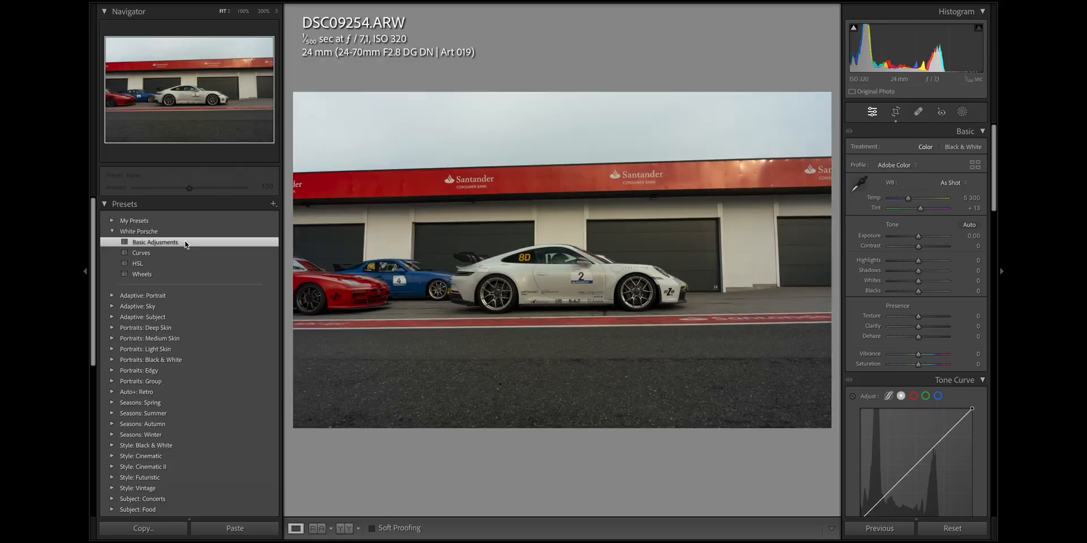
Step: Apply the Basic Adjustments preset from the White Porsche group and compare the photo with and without the Basic settings
click(187, 243)
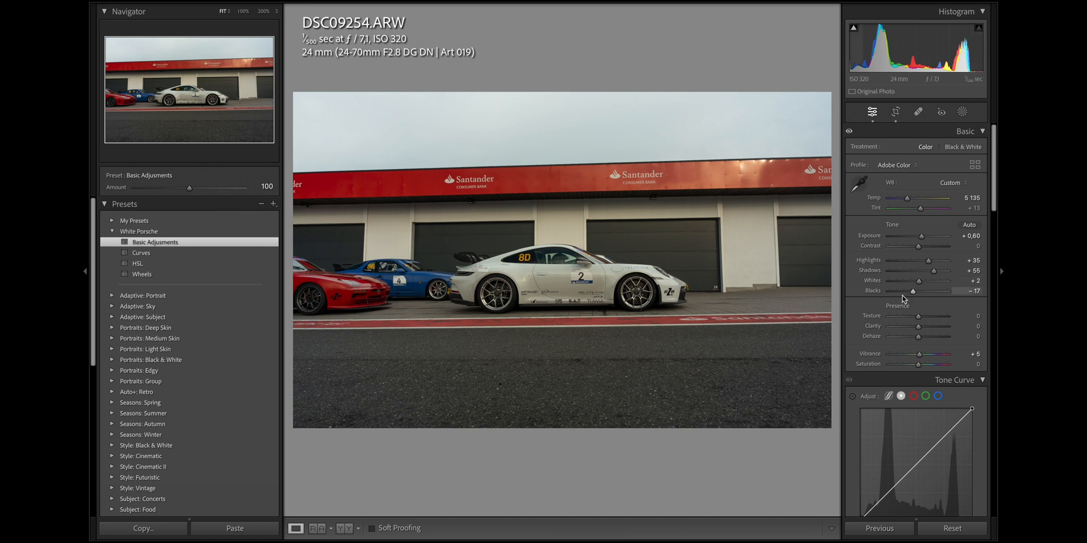
click(849, 132)
click(850, 132)
click(849, 132)
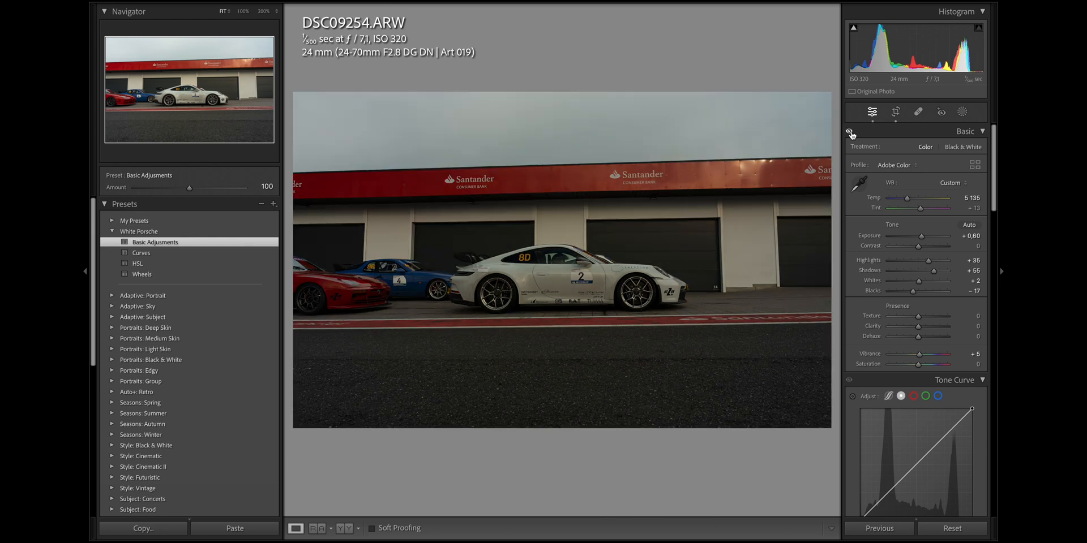
click(850, 132)
Step: Try pulling the green channel's tone curve down to input 155, output 91, and undo the change
scroll(900, 267, down, 5)
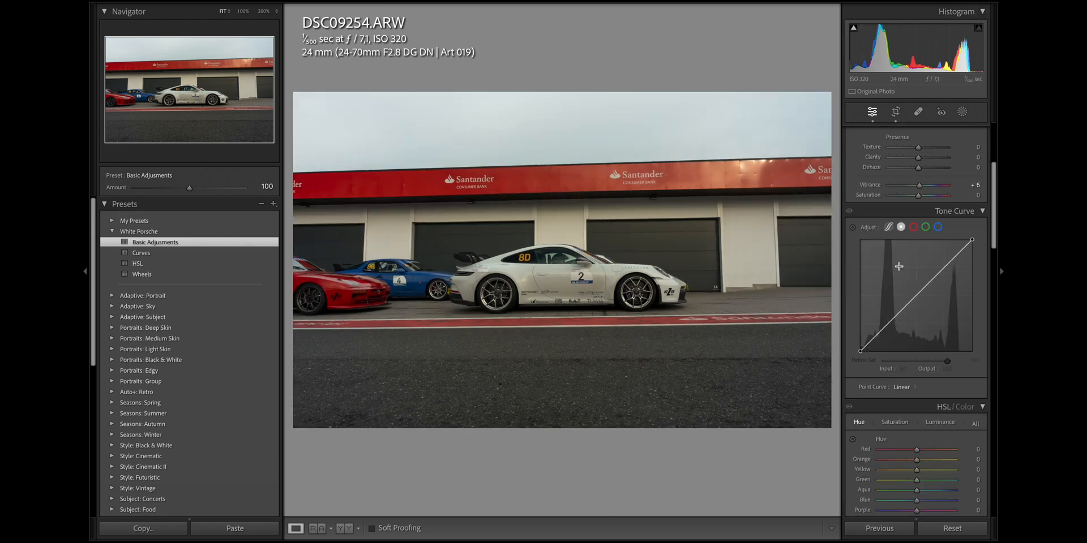
click(915, 229)
click(928, 232)
click(940, 229)
drag(933, 278, 929, 310)
key(ctrl+z)
key(ctrl+z)
click(926, 228)
double_click(915, 270)
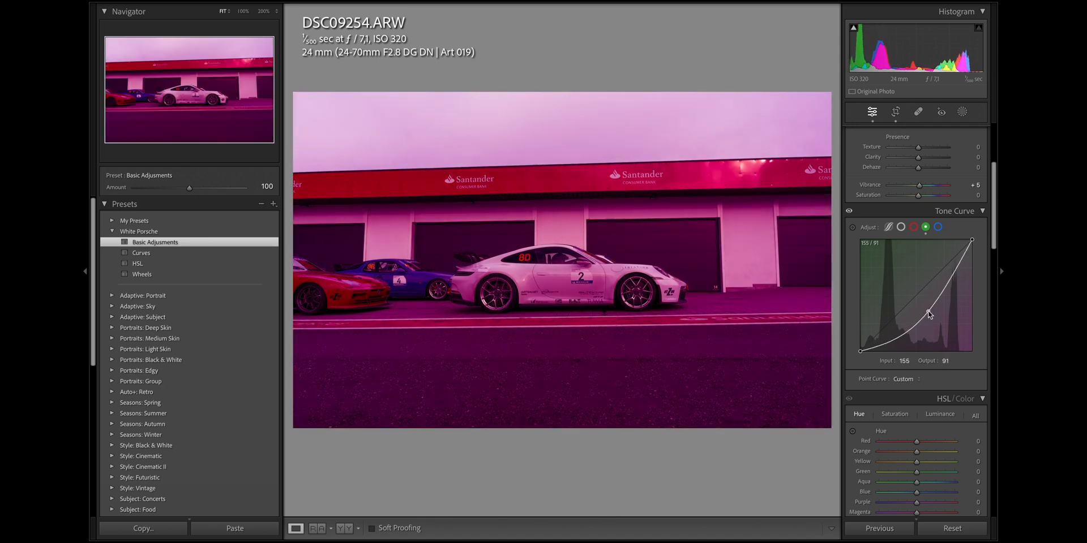
key(ctrl+z)
Step: Try pulling the red channel's tone curve down to input 159, output 79, and undo the change
scroll(889, 279, down, 3)
scroll(888, 279, up, 1)
drag(912, 219, 928, 249)
key(ctrl+z)
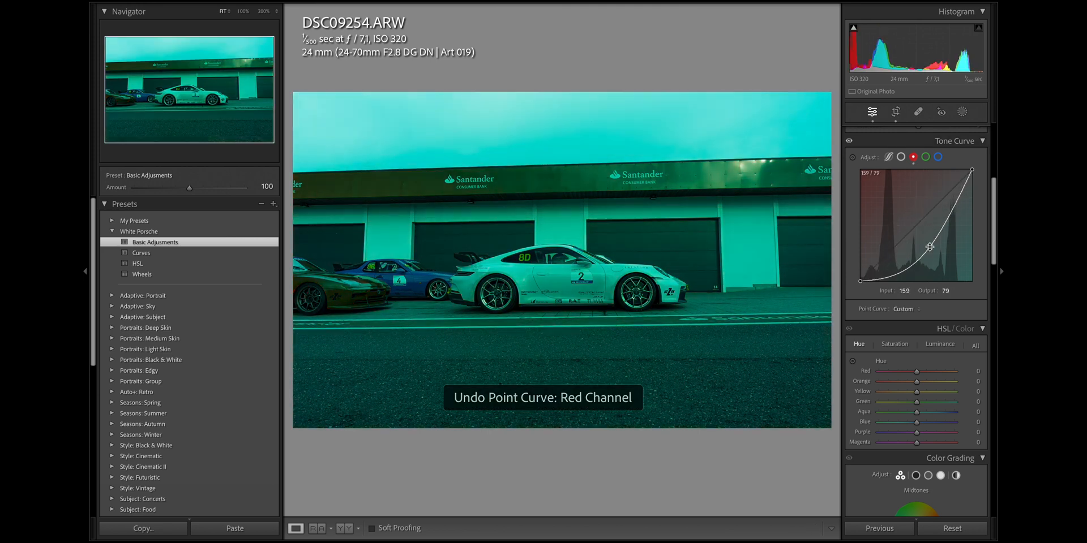
key(ctrl+z)
scroll(931, 283, up, 2)
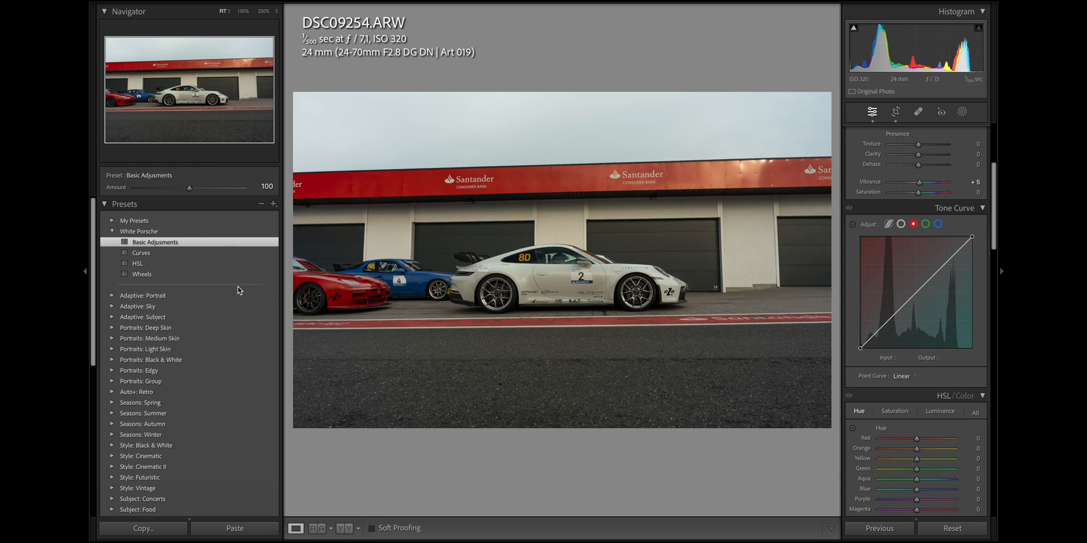
Step: Apply the Curves preset from the White Porsche group and compare the photo with and without the tone curve settings
click(178, 251)
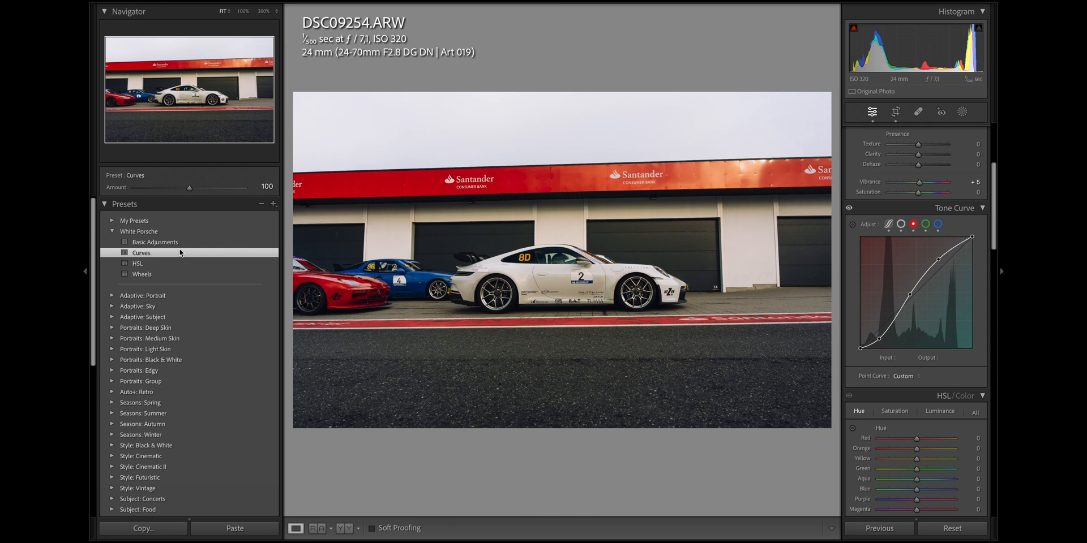
click(901, 225)
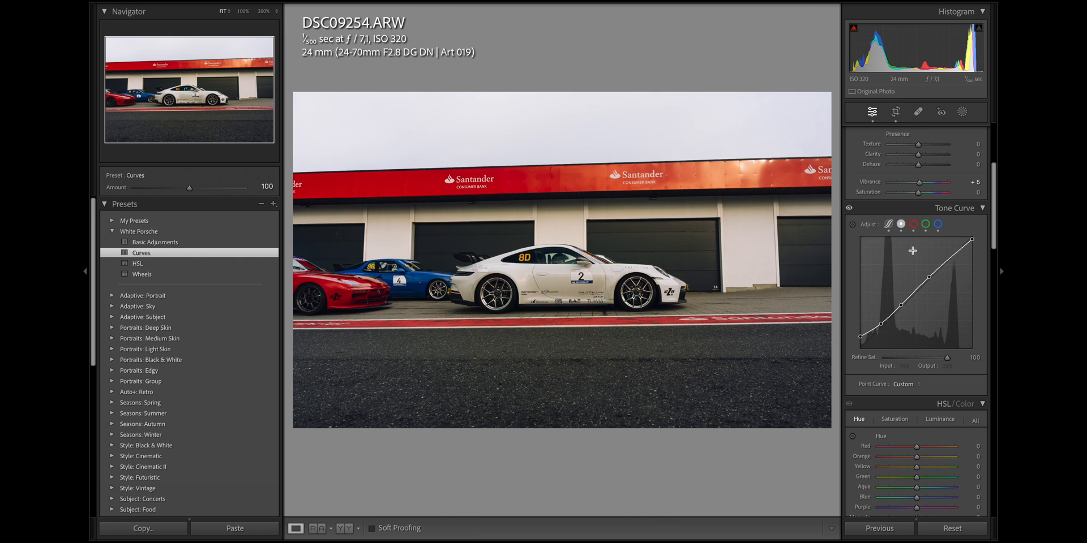
click(849, 210)
click(851, 210)
click(849, 210)
click(849, 210)
Step: Try moving the shadow point of the red channel's tone curve and undo the change
scroll(938, 258, up, 1)
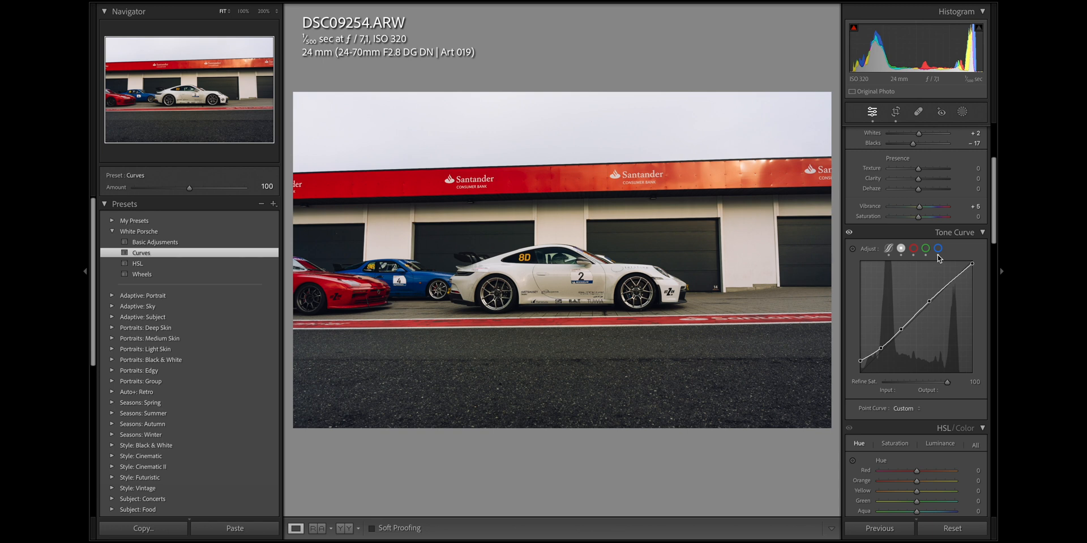
click(913, 249)
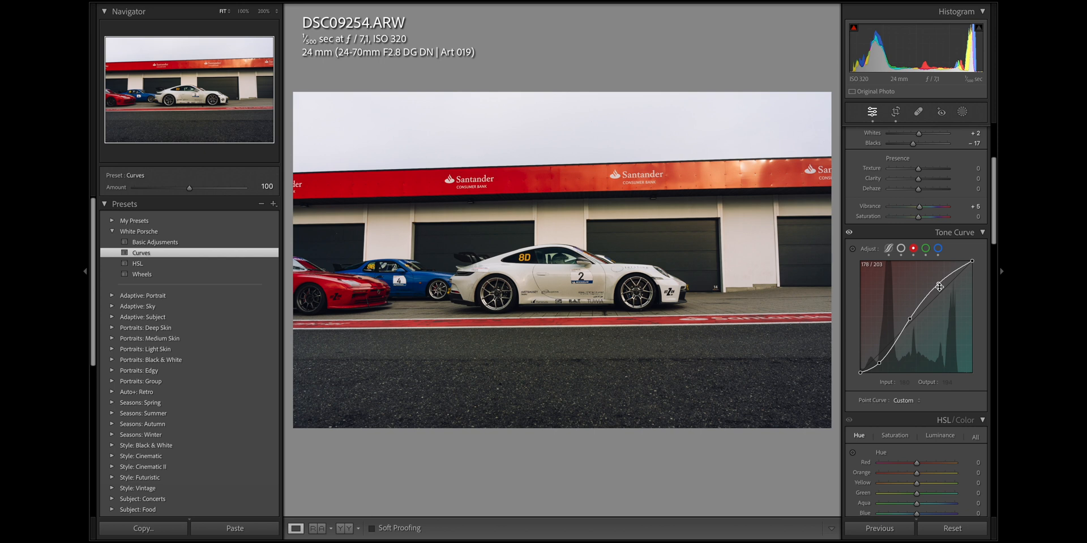
key(ctrl+z)
drag(879, 364, 879, 364)
key(ctrl+z)
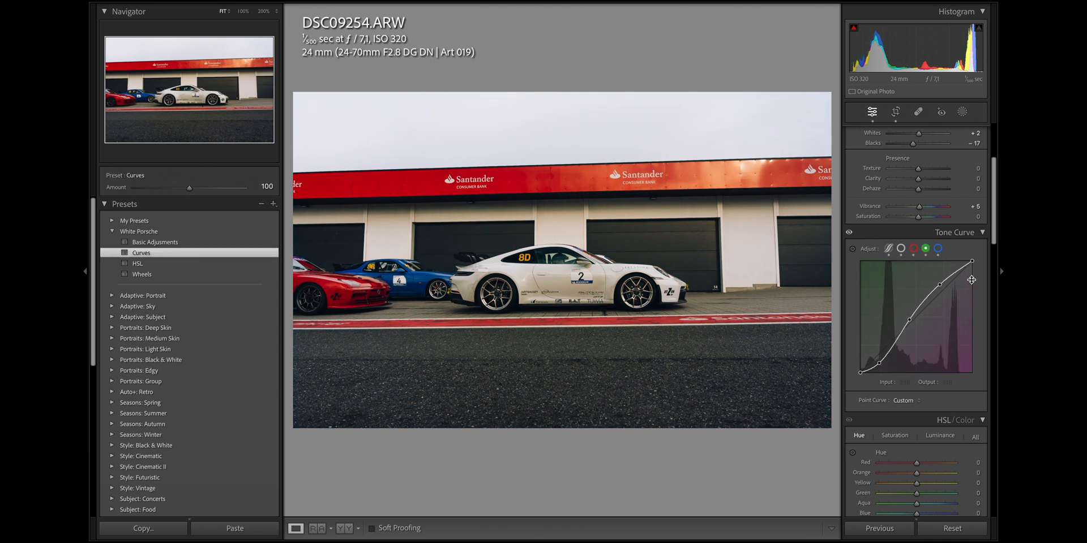
Step: Try moving the shadow point of the green channel's tone curve to input 54, output 15, and undo the change
key(ctrl+z)
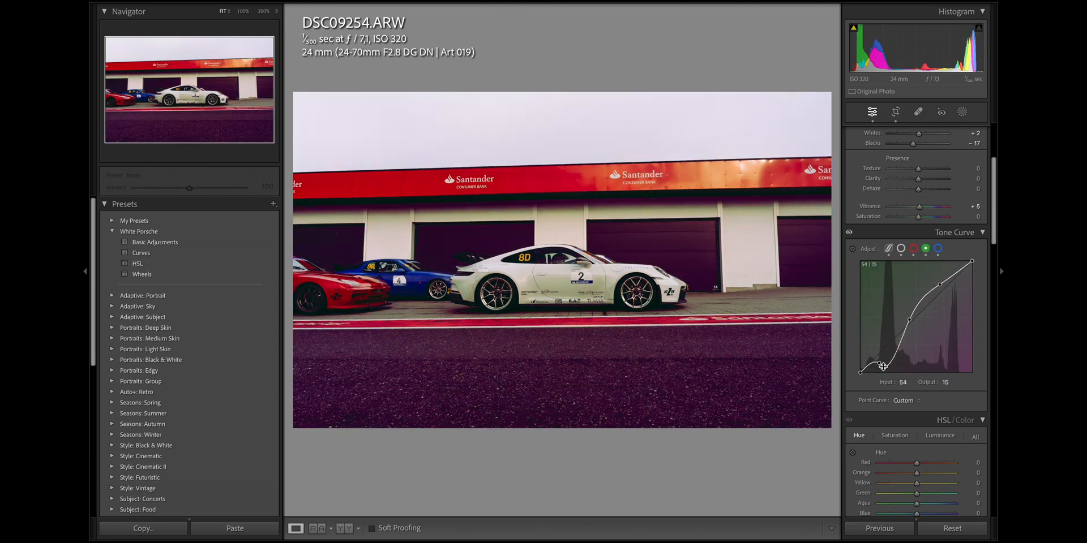
drag(878, 364, 881, 369)
key(ctrl+z)
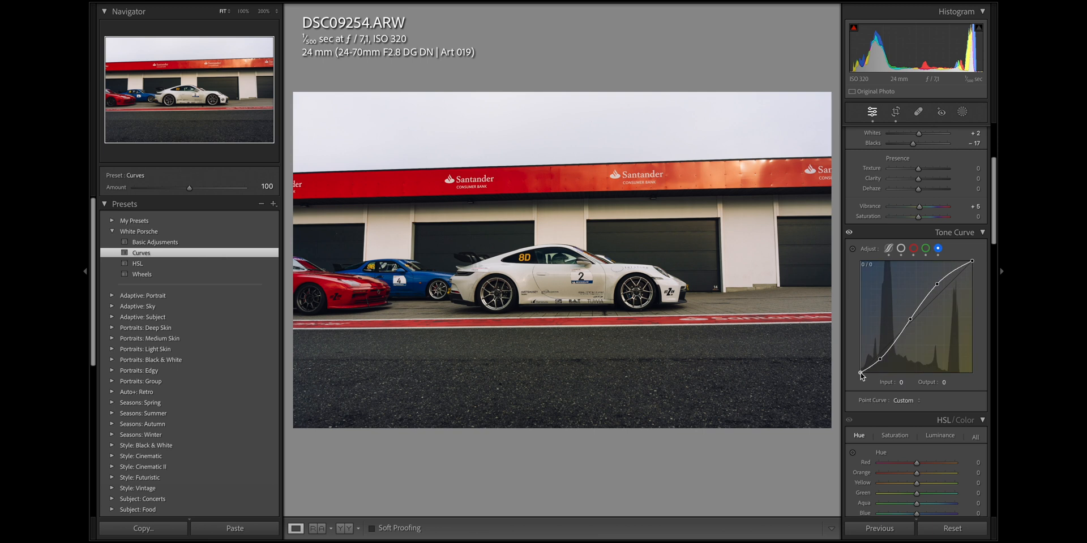
Step: Try raising the blue channel's black point and moving its shadow point to input 48, output 43, and undo both changes
drag(861, 375, 880, 355)
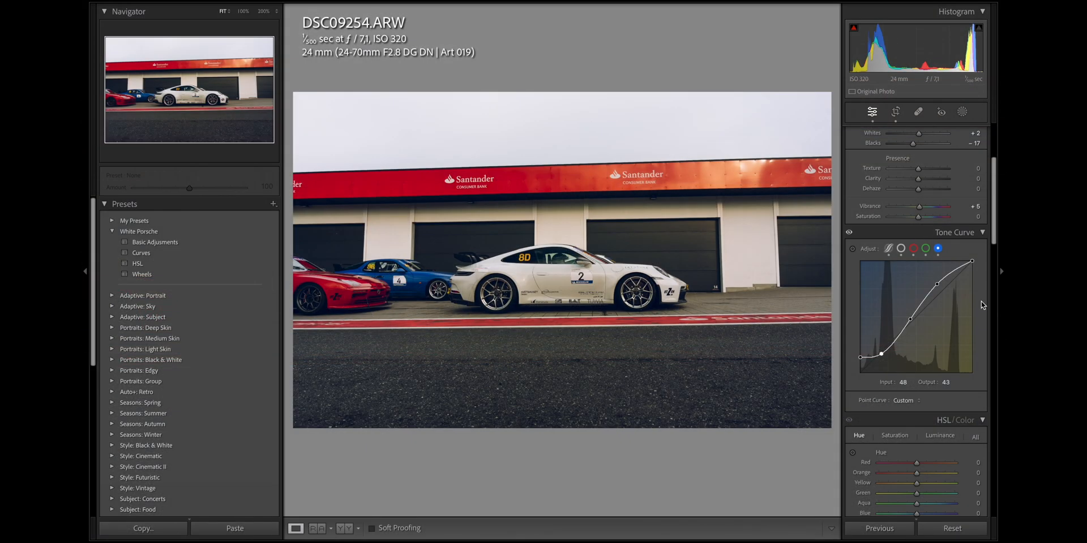
key(ctrl+z)
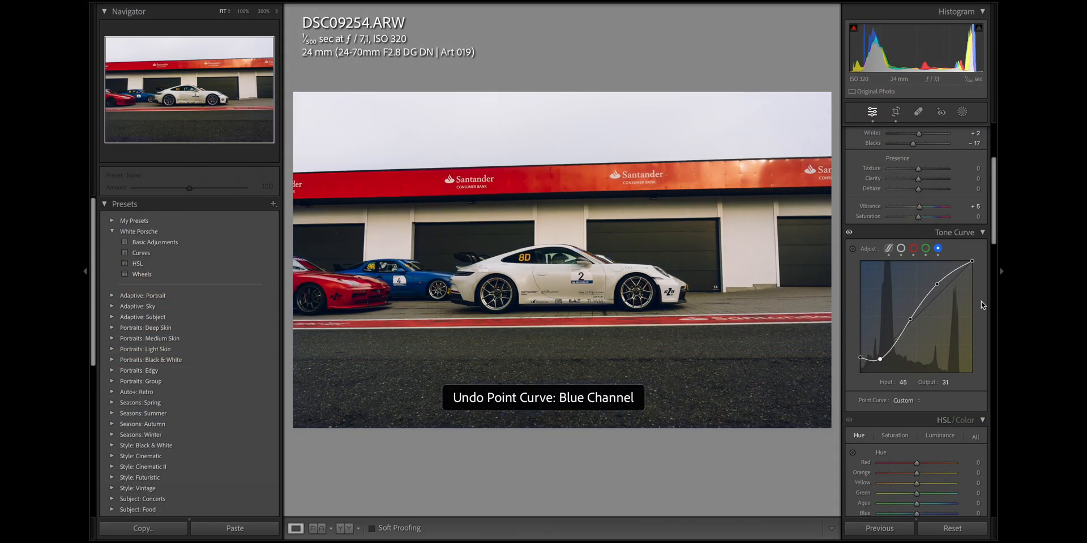
key(ctrl+z)
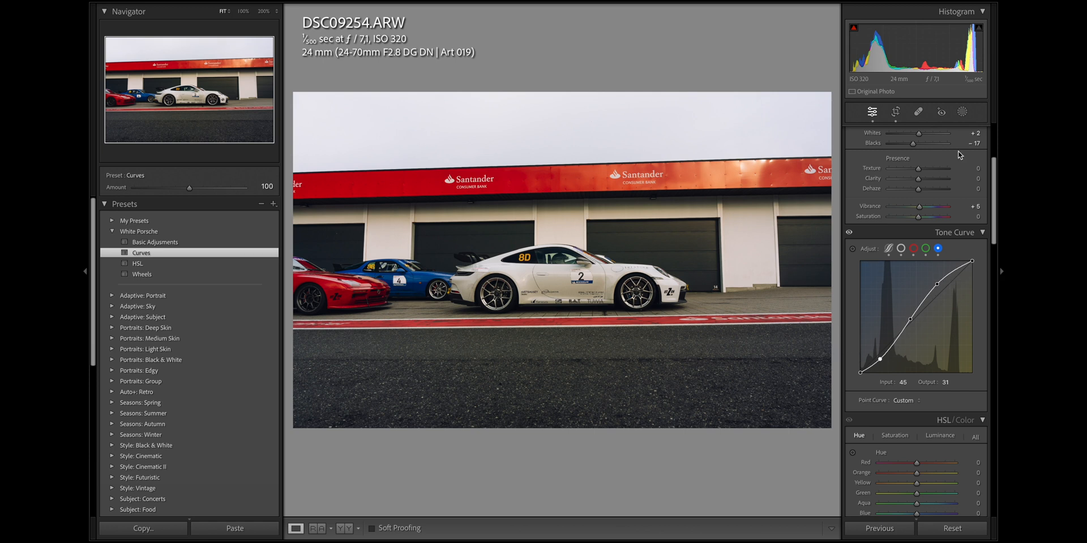
Step: Review the green, red and overall point curves and compare the photo with and without the tone curve adjustments
click(926, 249)
click(913, 249)
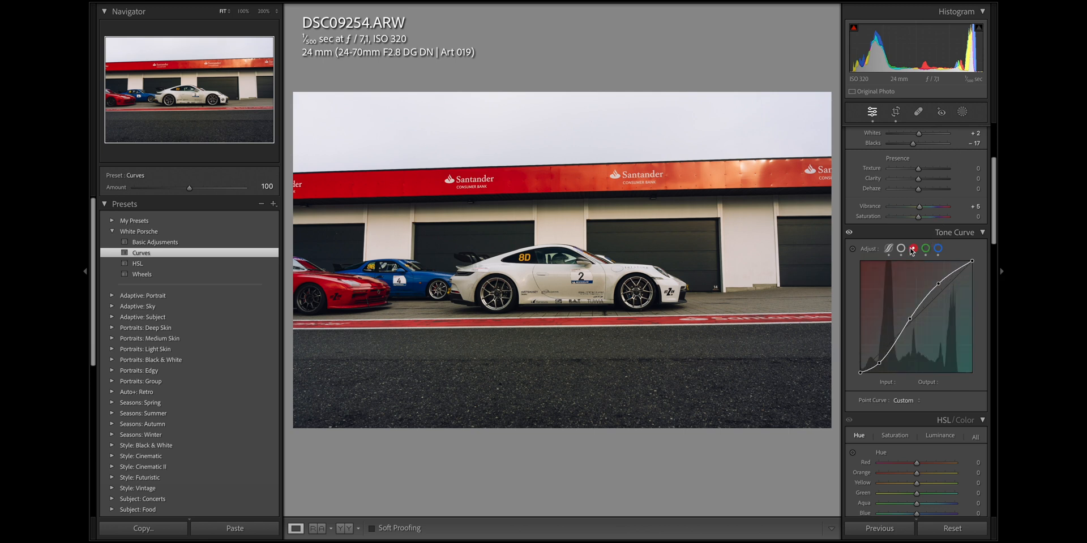
click(901, 249)
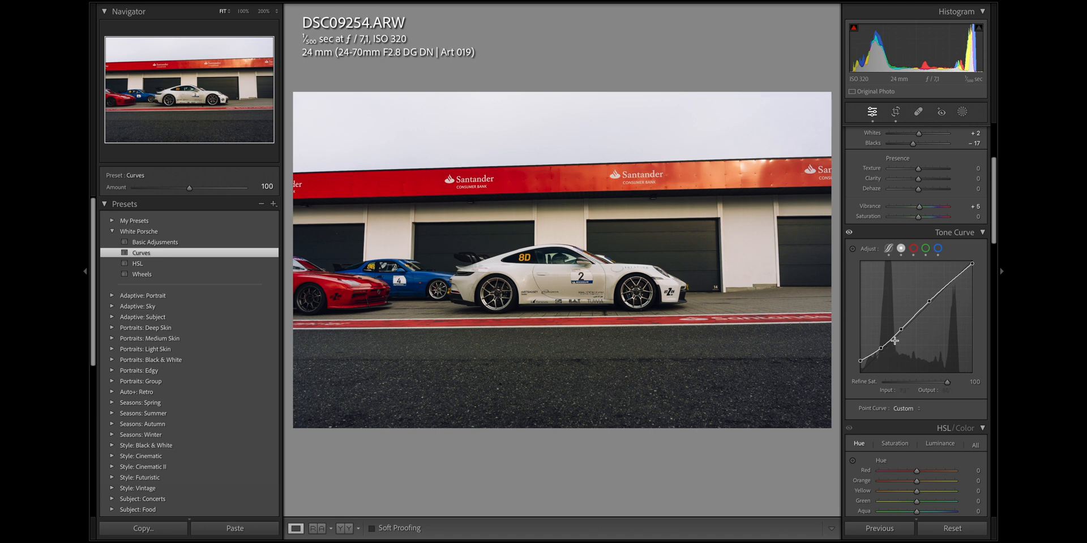
scroll(941, 362, down, 3)
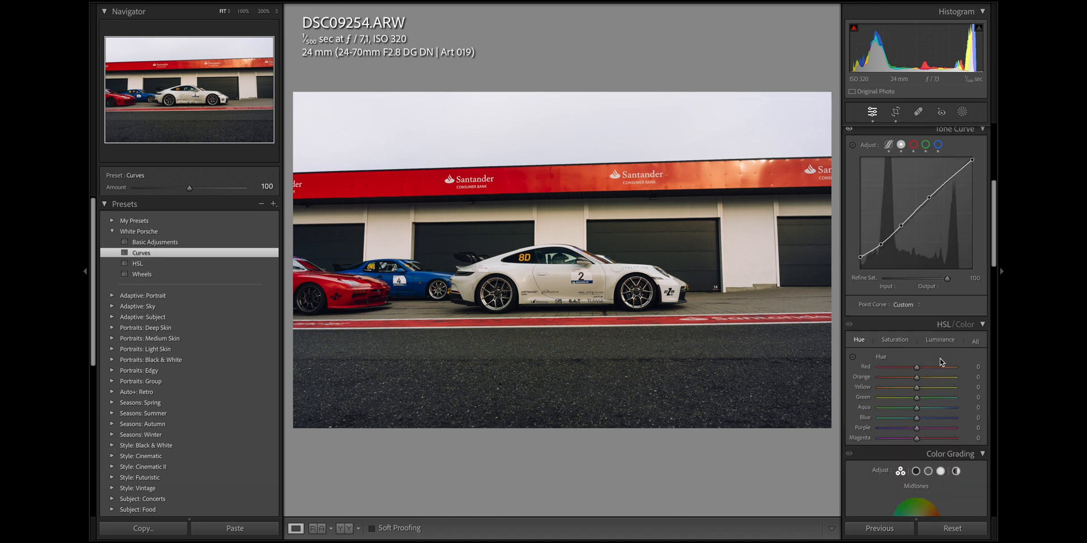
scroll(939, 360, up, 2)
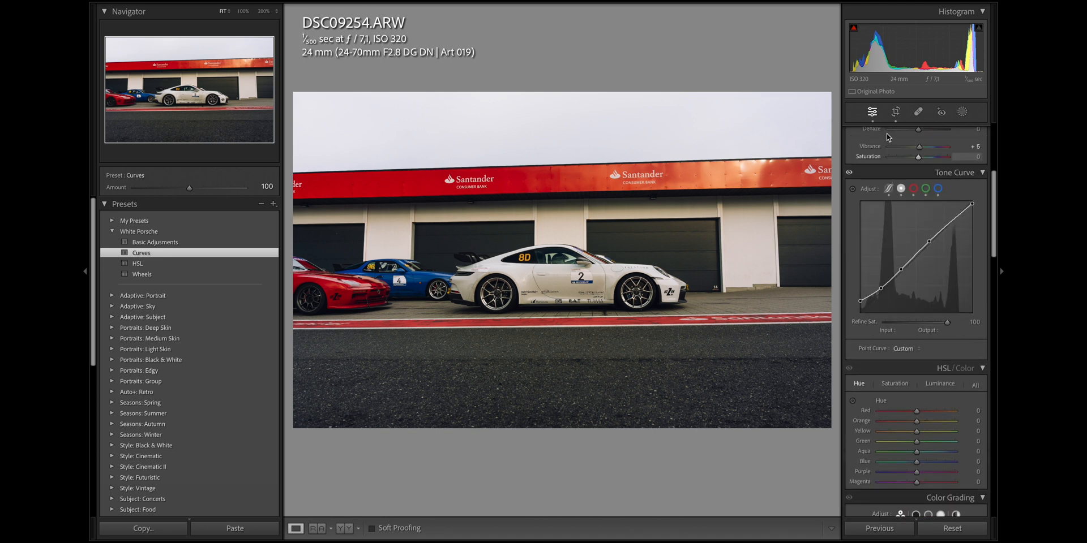
click(849, 185)
click(849, 187)
click(849, 186)
click(849, 187)
scroll(883, 215, up, 1)
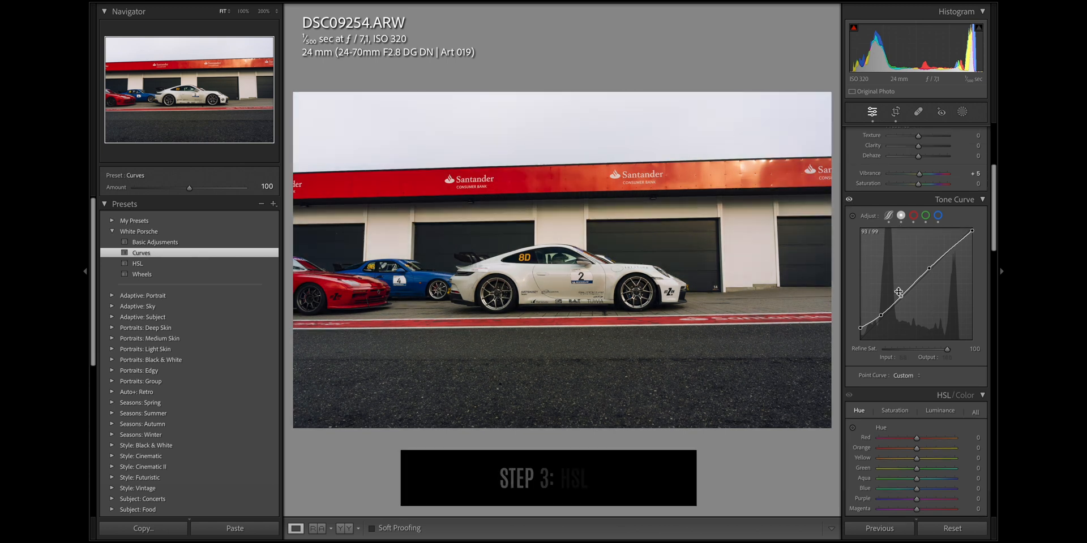
Step: Try shifting the hue of the red Santander banner with the HSL targeted adjustment tool and undo the changes
scroll(929, 317, down, 3)
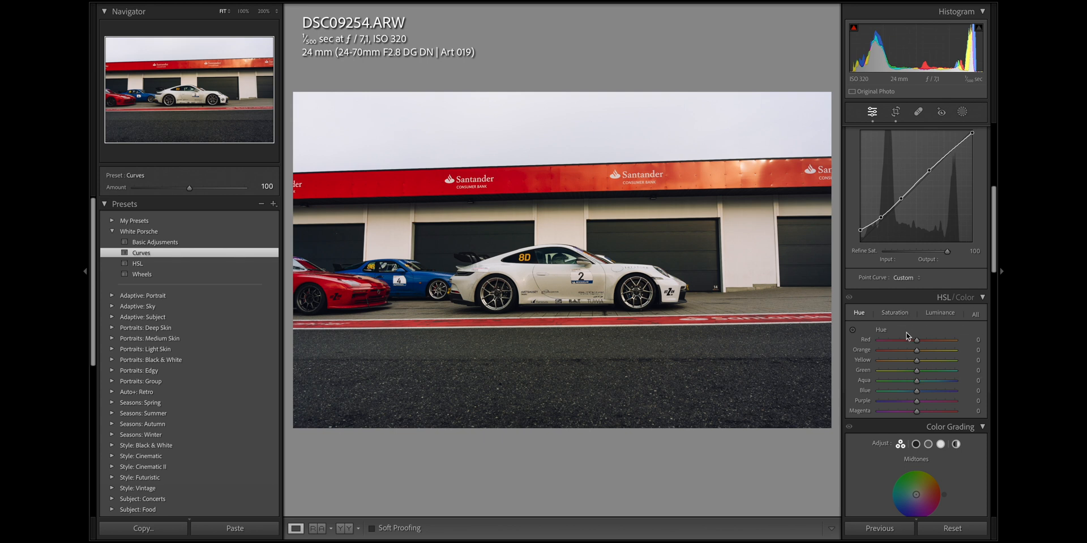
click(852, 330)
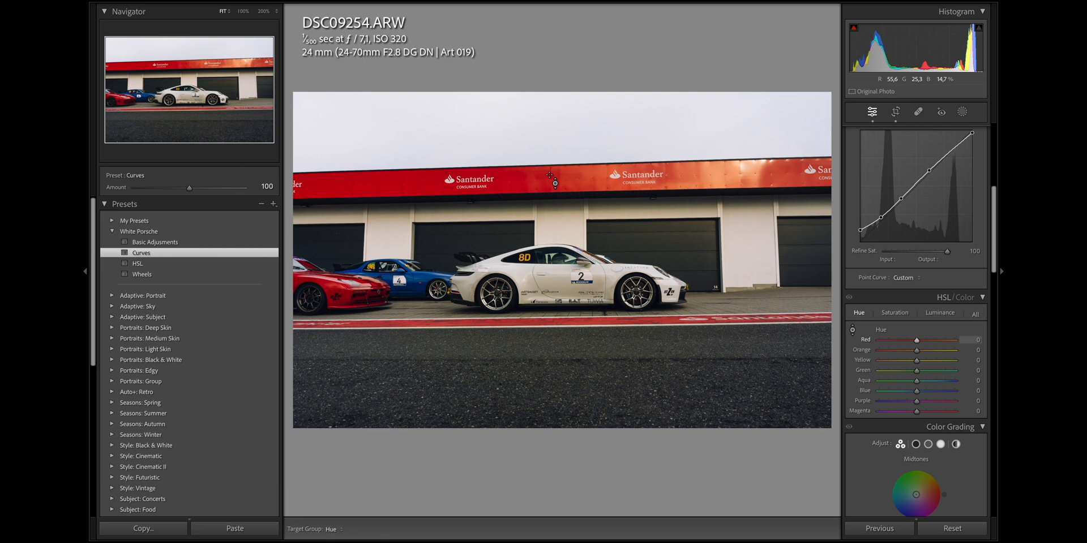
drag(600, 178, 600, 209)
key(ctrl+z)
key(ctrl+z)
key(ctrl+z)
key(ctrl+z)
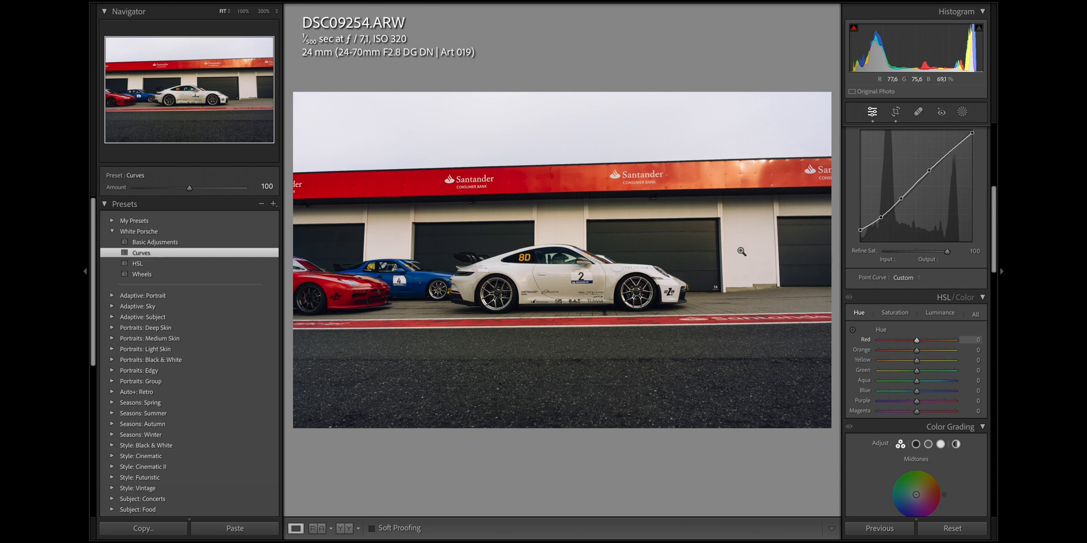
Step: Try shifting the Yellow and Green hues to +100 with targeted adjustment on the white car's body, and undo the change
click(852, 330)
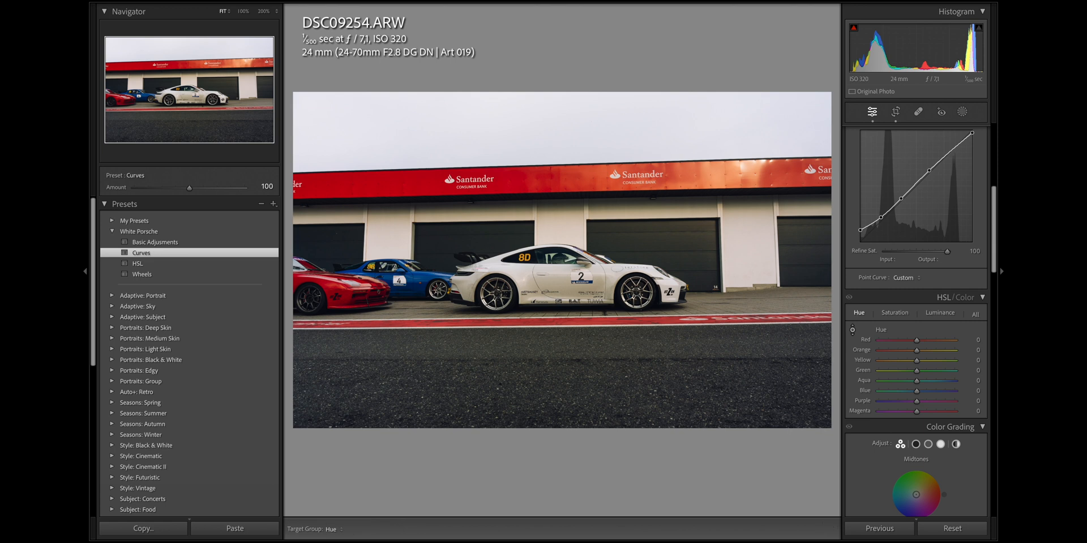
key(Escape)
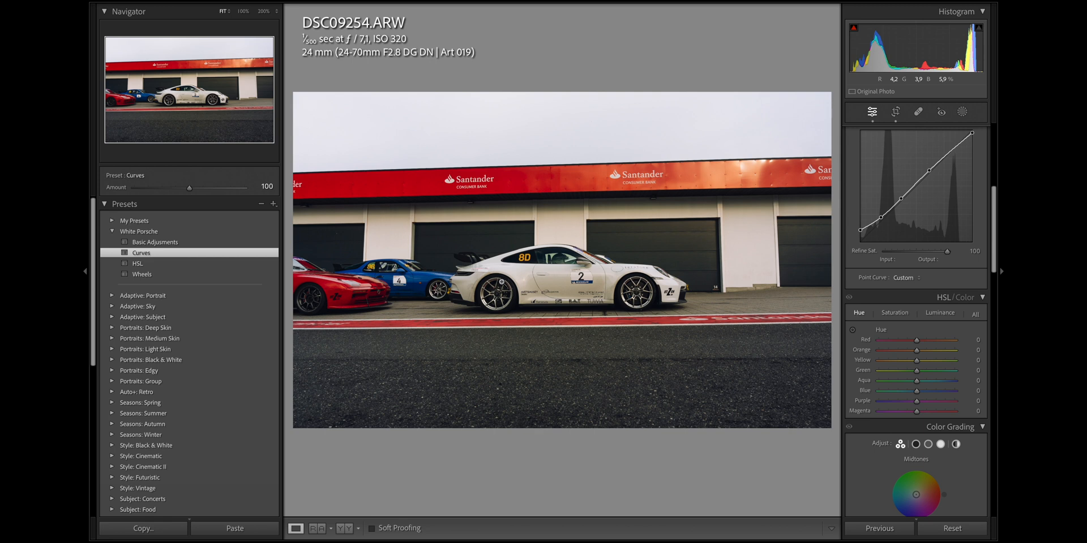
click(851, 330)
drag(525, 278, 526, 220)
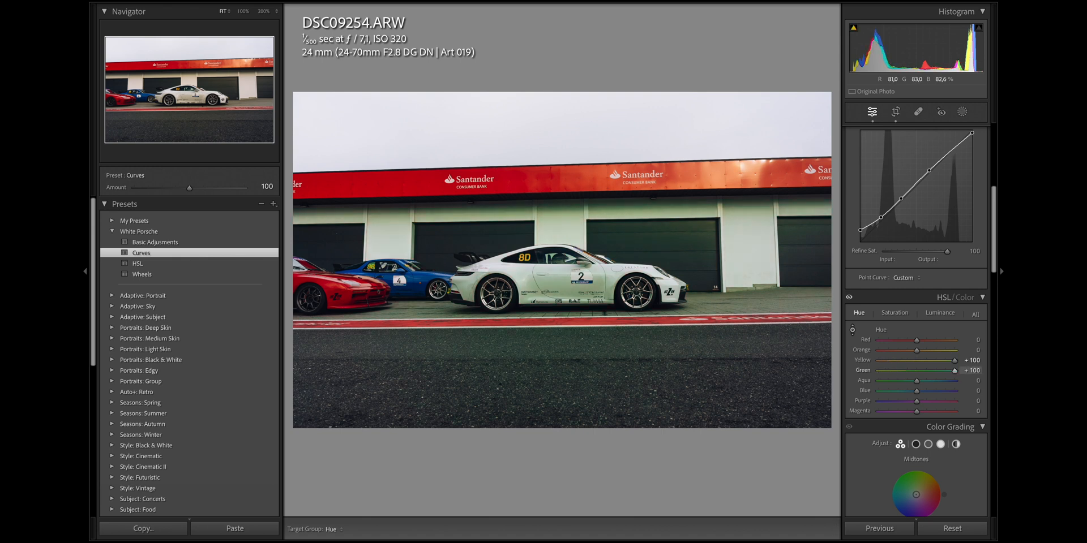
key(ctrl+z)
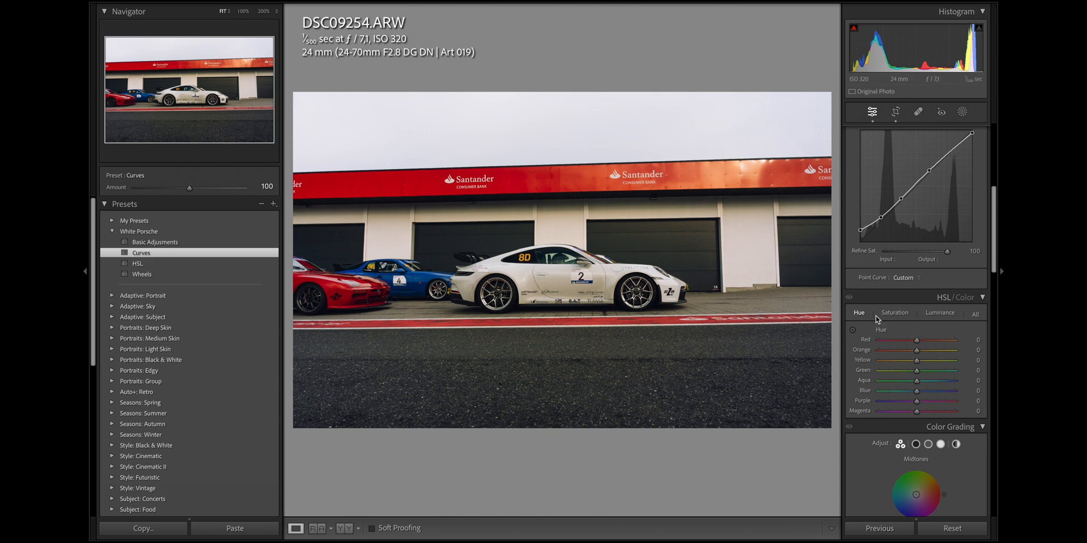
Step: Apply the HSL preset from the White Porsche group and compare the photo with and without the HSL adjustments
click(262, 266)
click(849, 298)
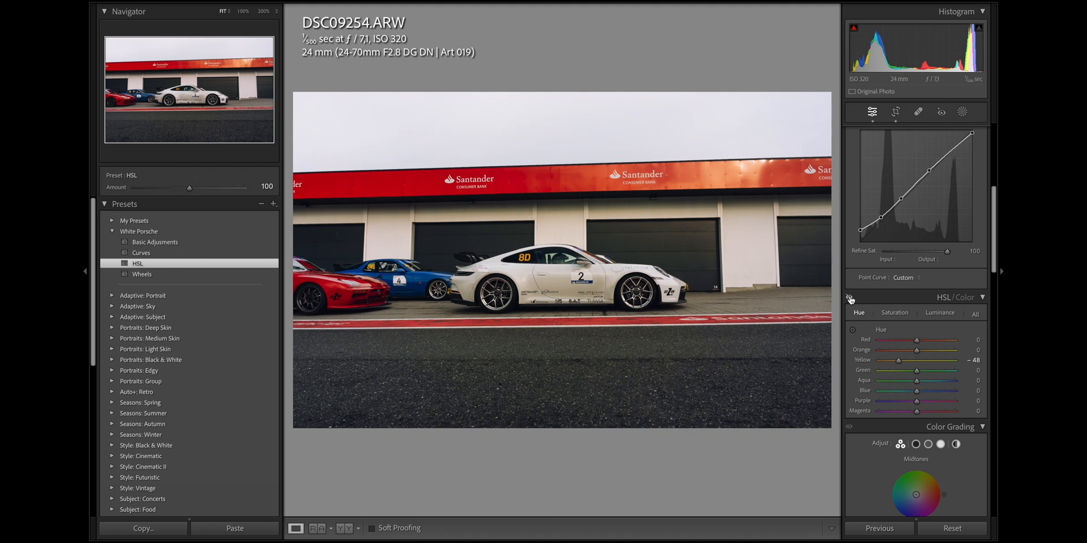
click(850, 299)
click(849, 299)
double_click(880, 361)
key(ctrl+z)
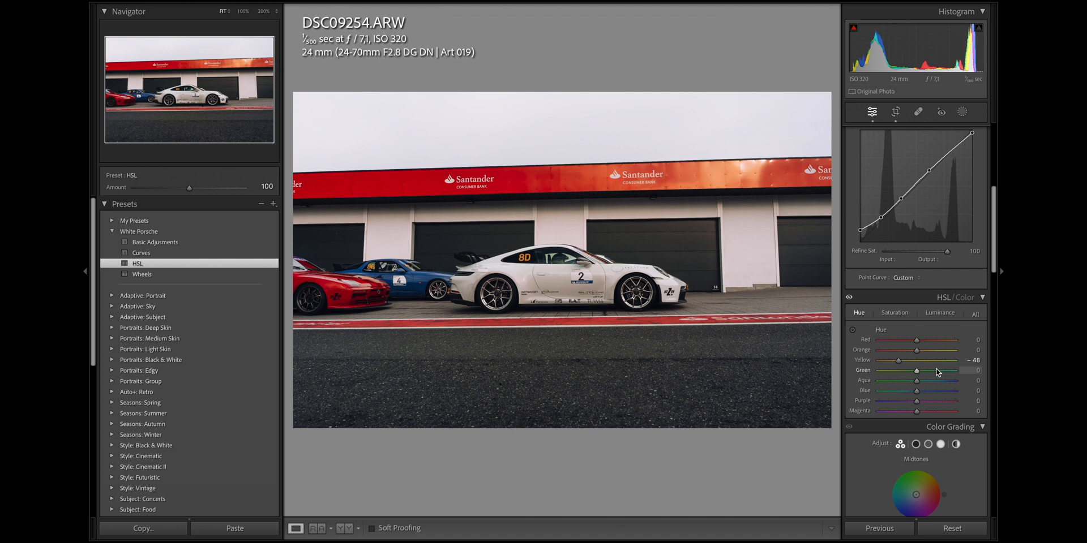
Step: Try lowering the Yellow saturation to -100 in the HSL settings and undo the change
click(896, 314)
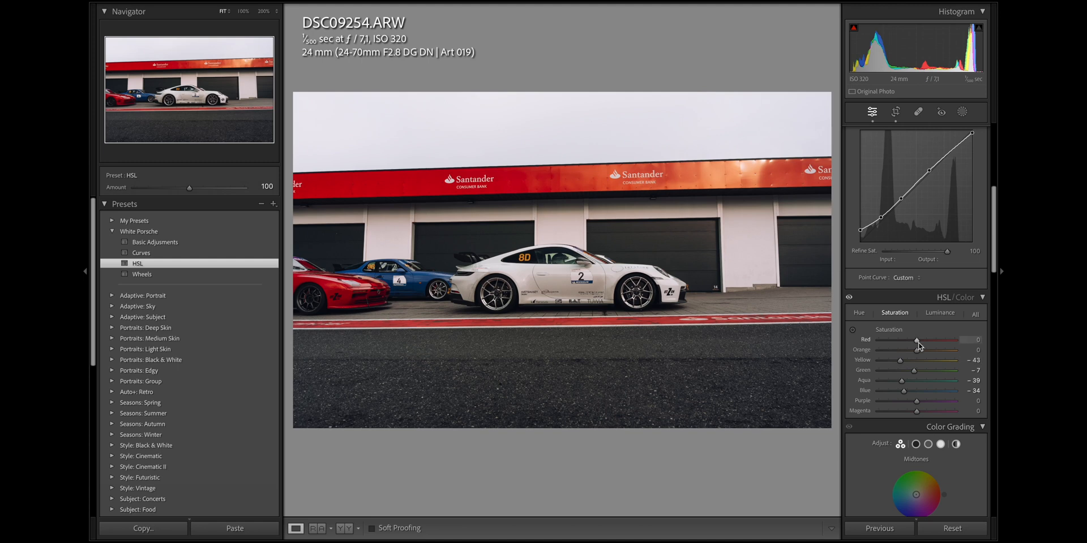
drag(897, 364, 849, 364)
key(ctrl+z)
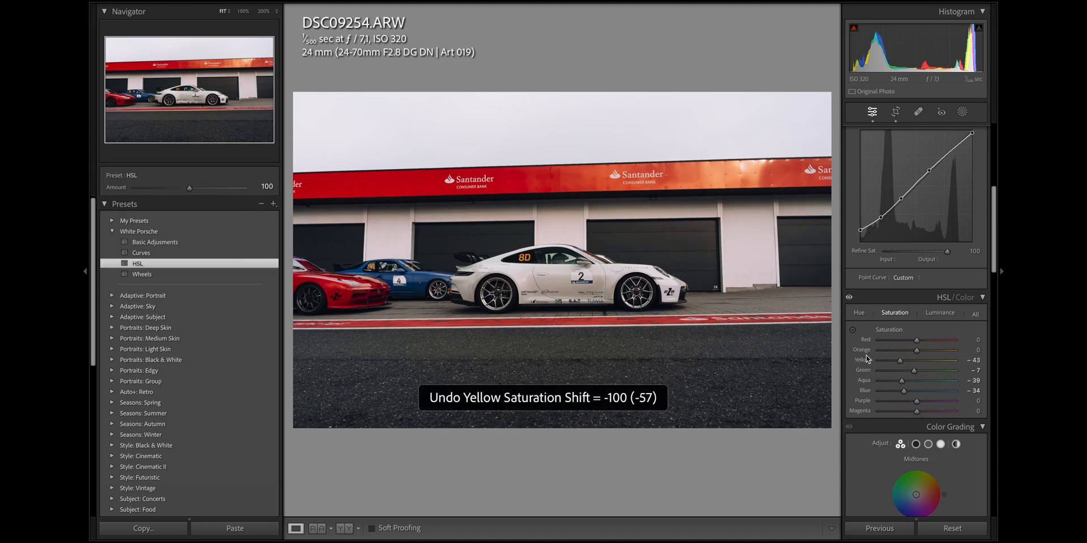
Step: Set the saturation of Yellow to -54, Aqua to -48 and Blue to -9, trying and undoing a lower Green saturation
mouse_move(900, 364)
mouse_down()
mouse_move(922, 364)
mouse_move(896, 362)
mouse_up()
key(ctrl+z)
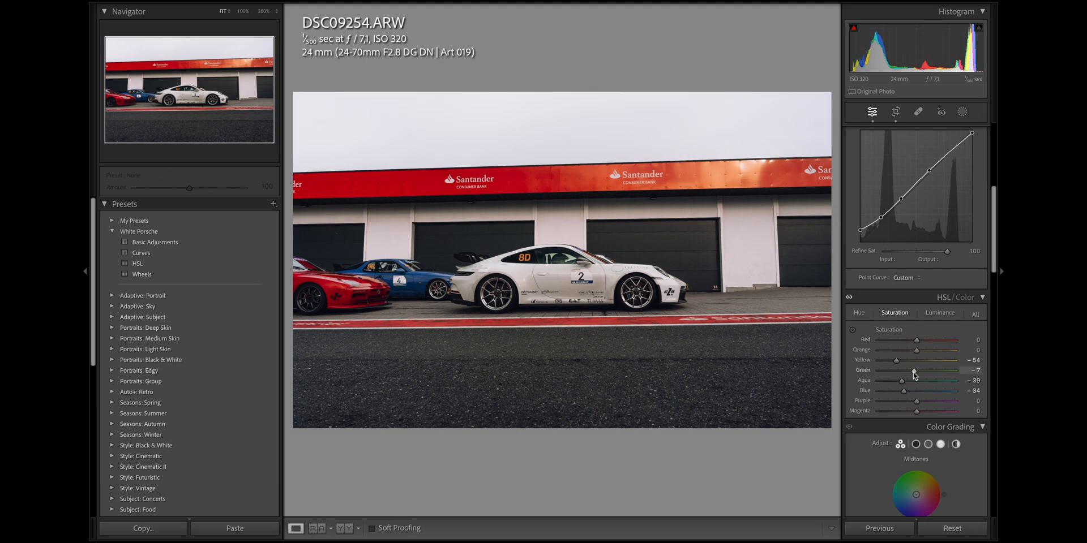
drag(914, 372, 875, 372)
key(ctrl+z)
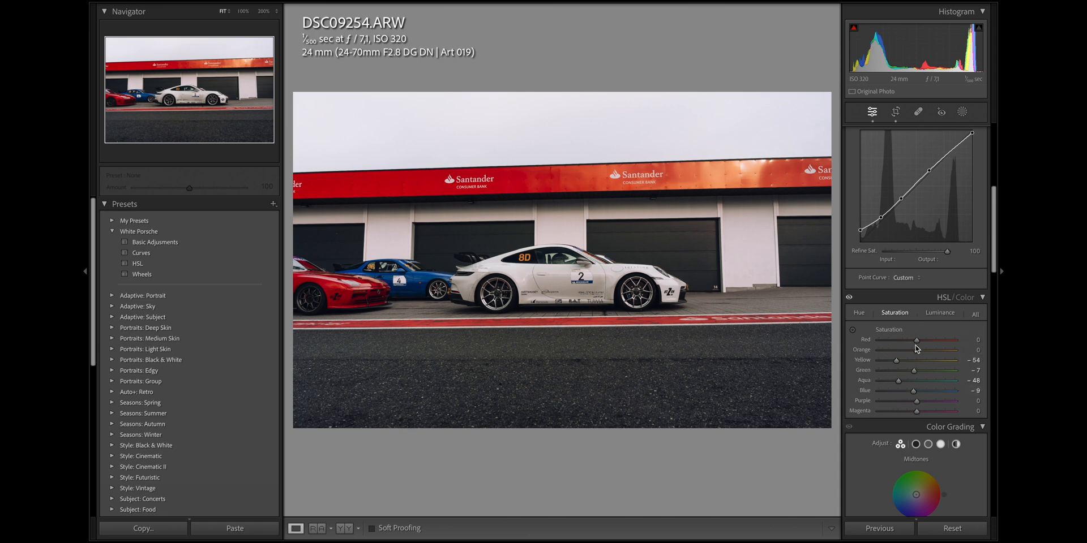
Step: Raise the Red luminance to +22 in the HSL settings
click(940, 314)
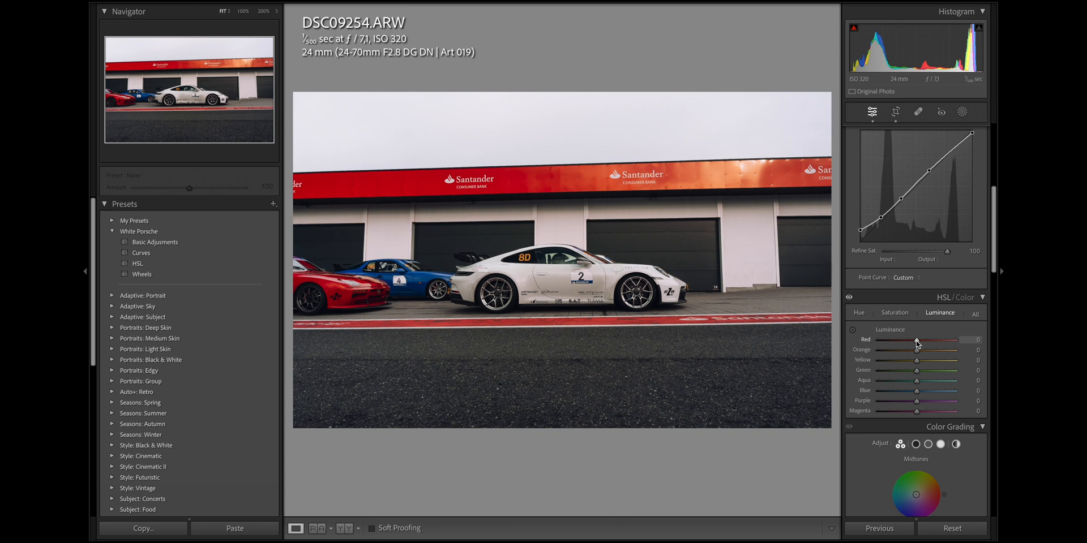
drag(917, 342, 929, 343)
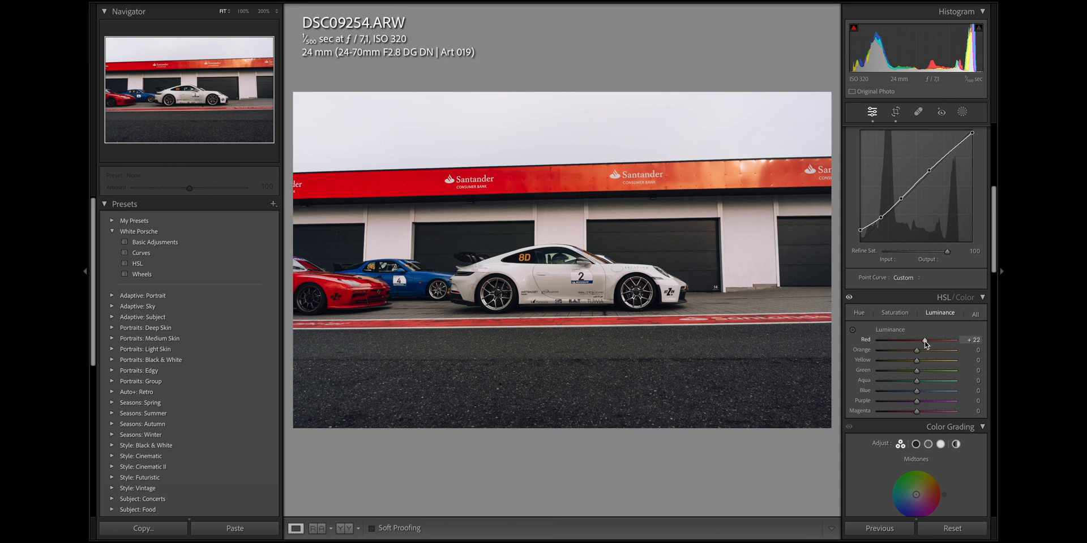
Step: Compare the photo repeatedly with and without the HSL adjustments, examining the banner, cars and garage walls
scroll(925, 344, down, 2)
scroll(848, 283, up, 1)
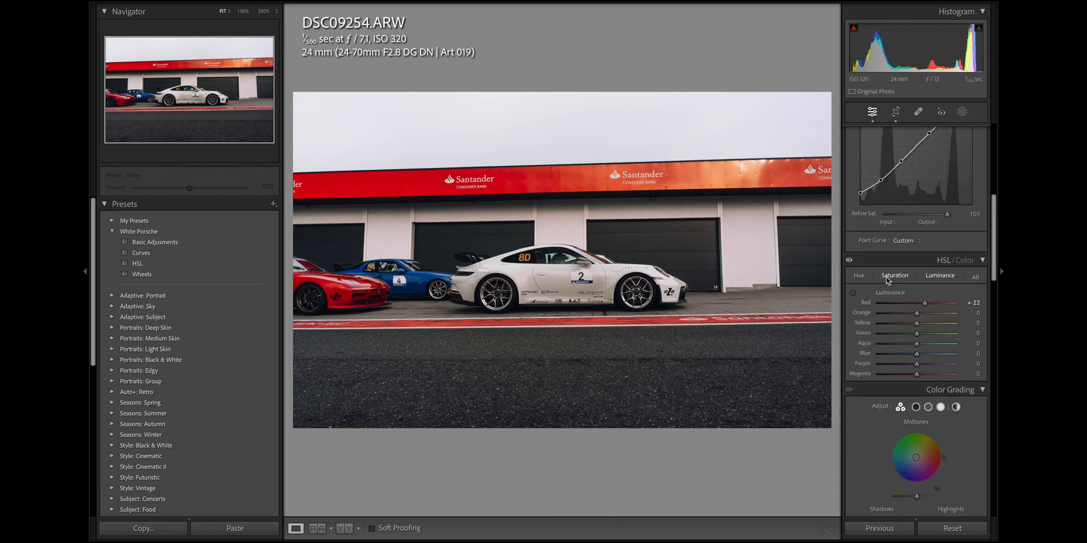
click(849, 282)
click(849, 282)
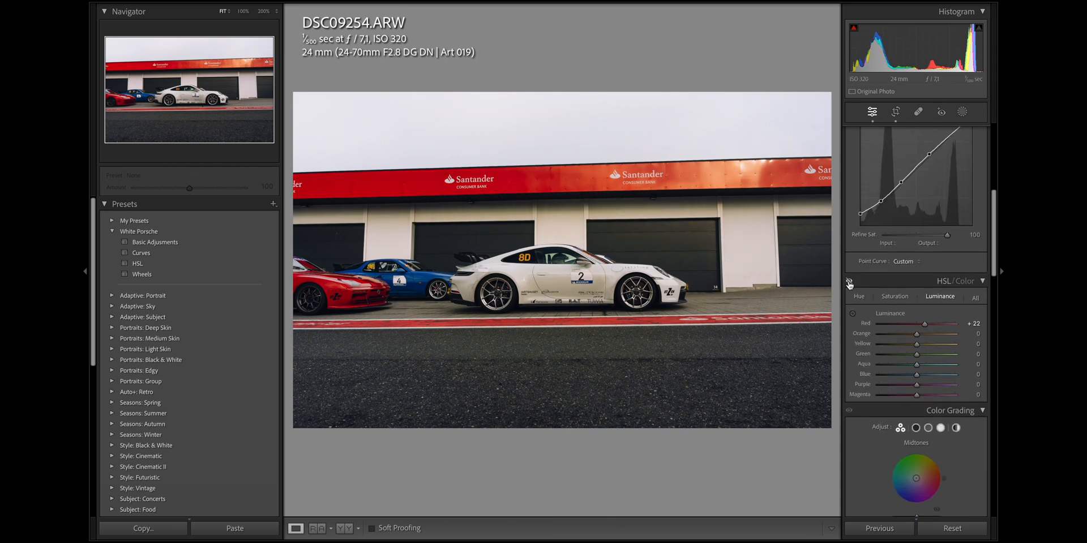
click(849, 283)
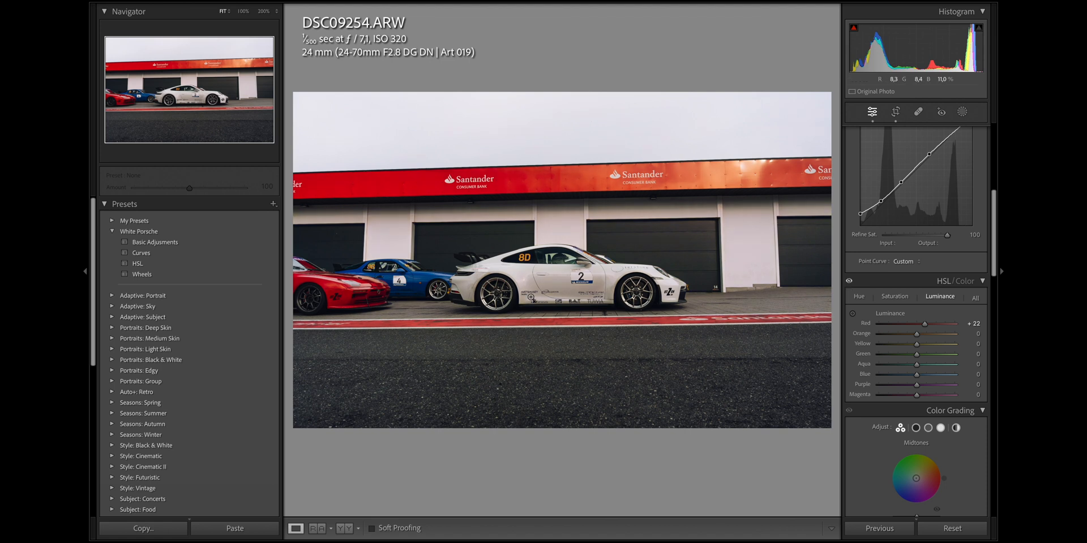
click(849, 282)
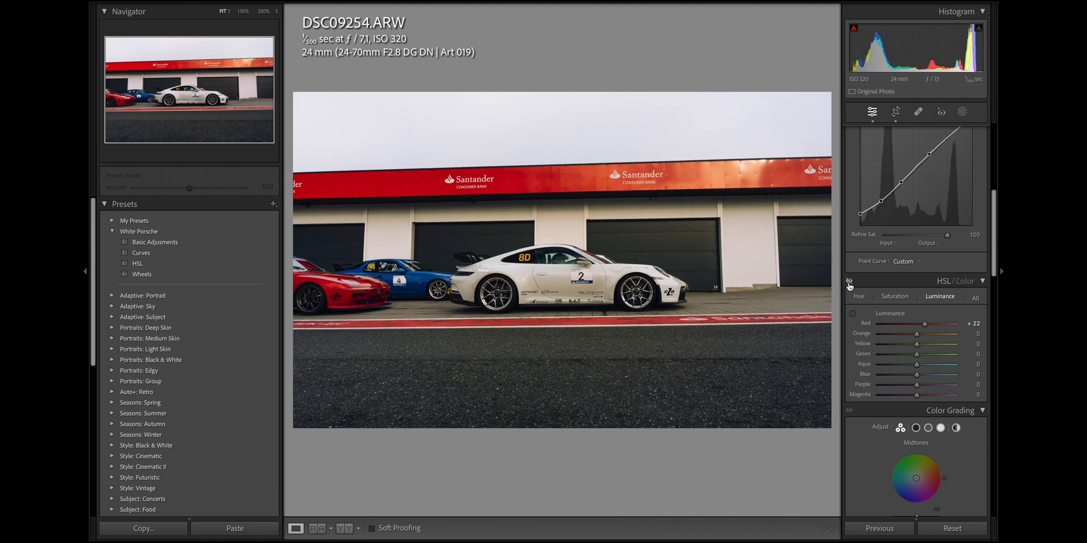
click(849, 282)
click(849, 282)
click(849, 282)
click(849, 281)
click(848, 282)
click(848, 282)
click(848, 281)
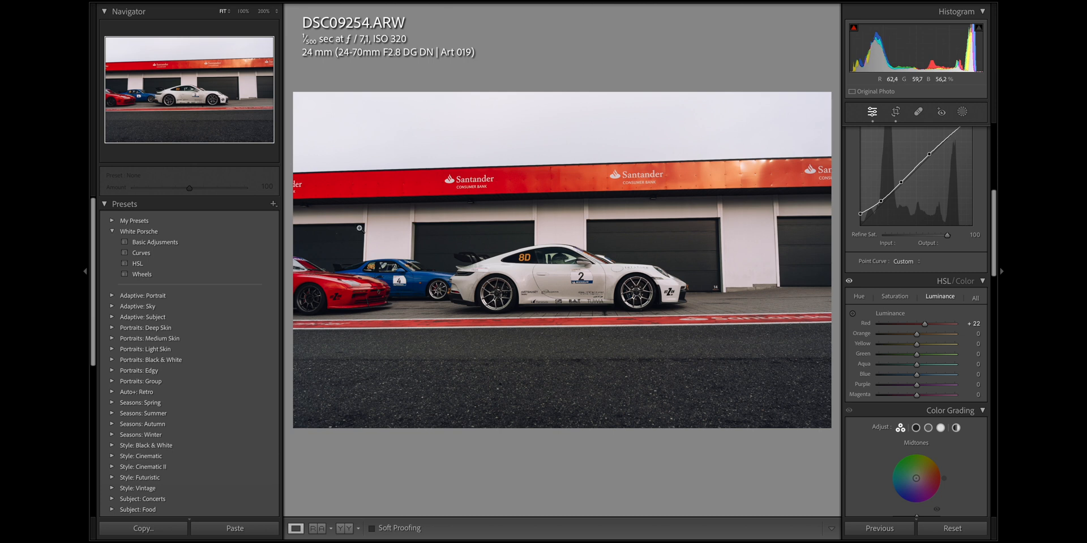
Step: Try tinting the shadows blue in Color Grading at hue 210, saturation 29 and at hue 212, saturation 100, and undo the changes
scroll(917, 385, down, 2)
scroll(917, 384, down, 1)
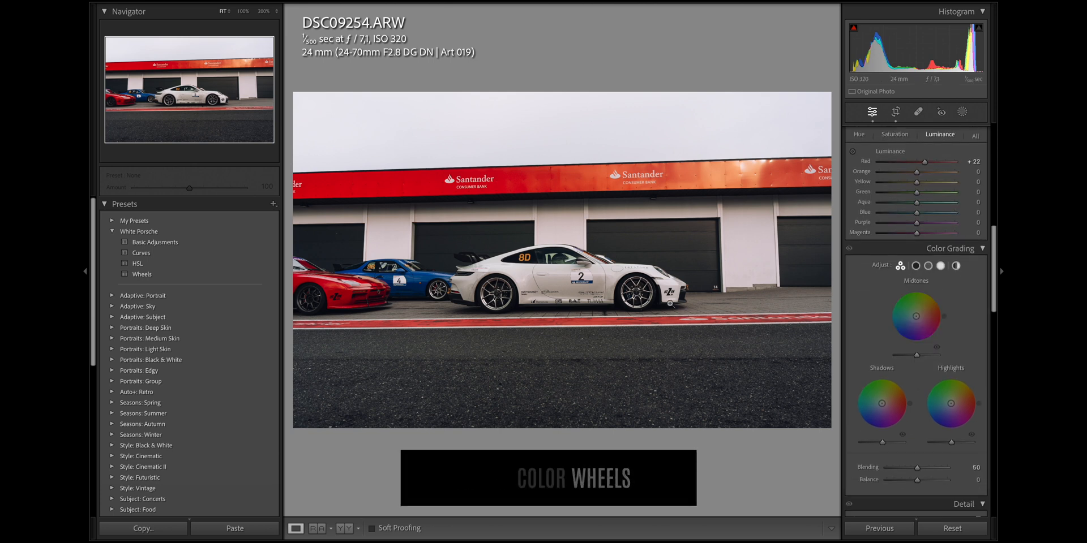
scroll(861, 308, down, 1)
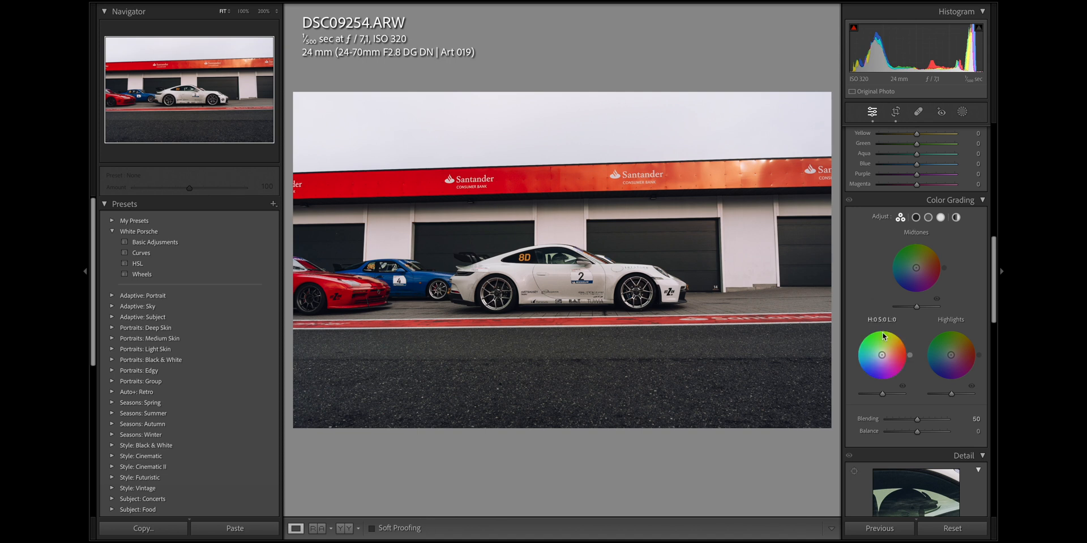
mouse_move(881, 355)
mouse_down()
mouse_move(867, 366)
mouse_move(875, 352)
mouse_move(877, 362)
mouse_up()
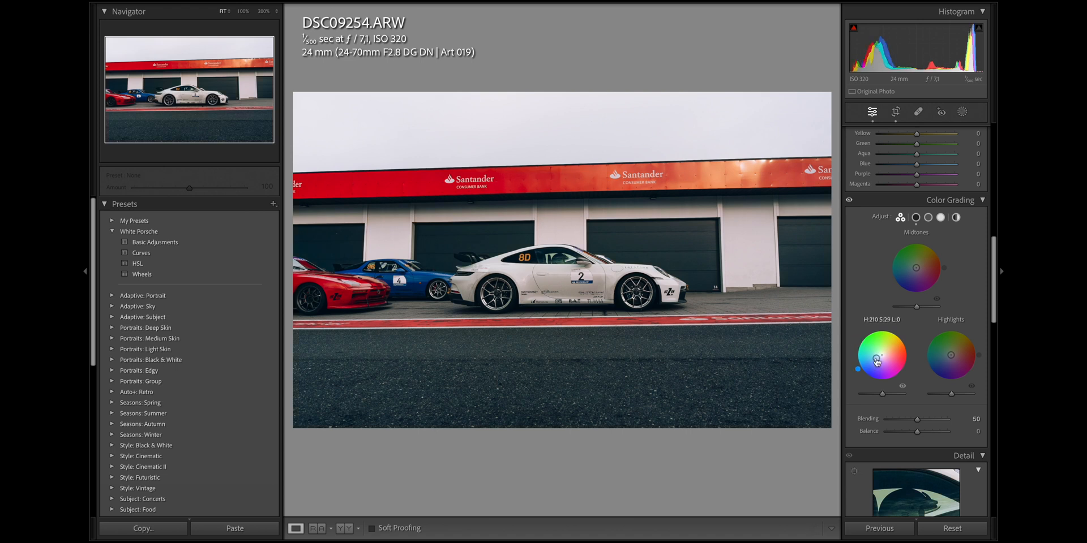
key(ctrl+z)
drag(883, 358, 865, 365)
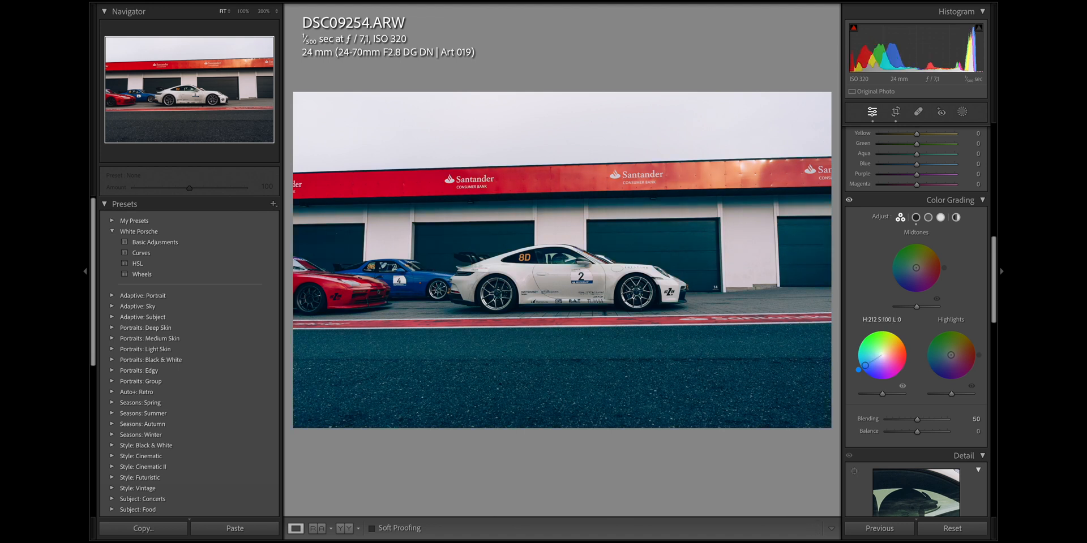
key(ctrl+z)
key(ctrl+z)
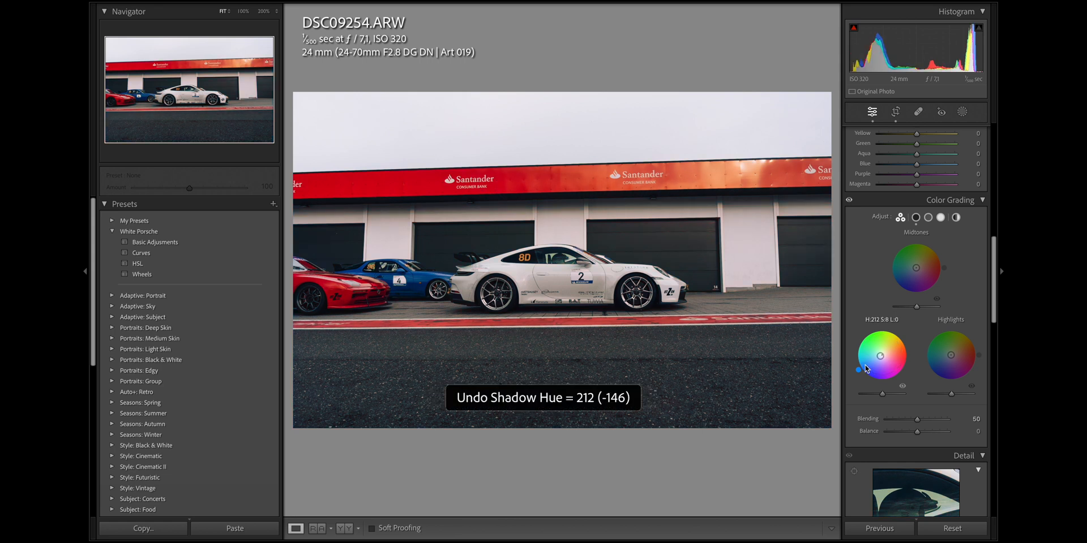
key(ctrl+z)
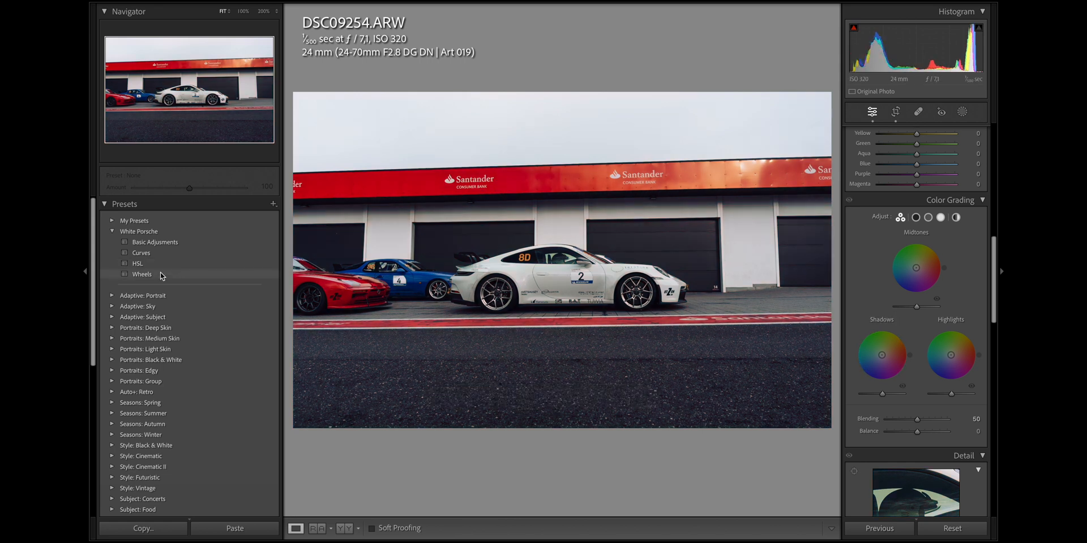
Step: Apply the Wheels preset from the White Porsche group and compare the photo with and without the color grading
click(142, 274)
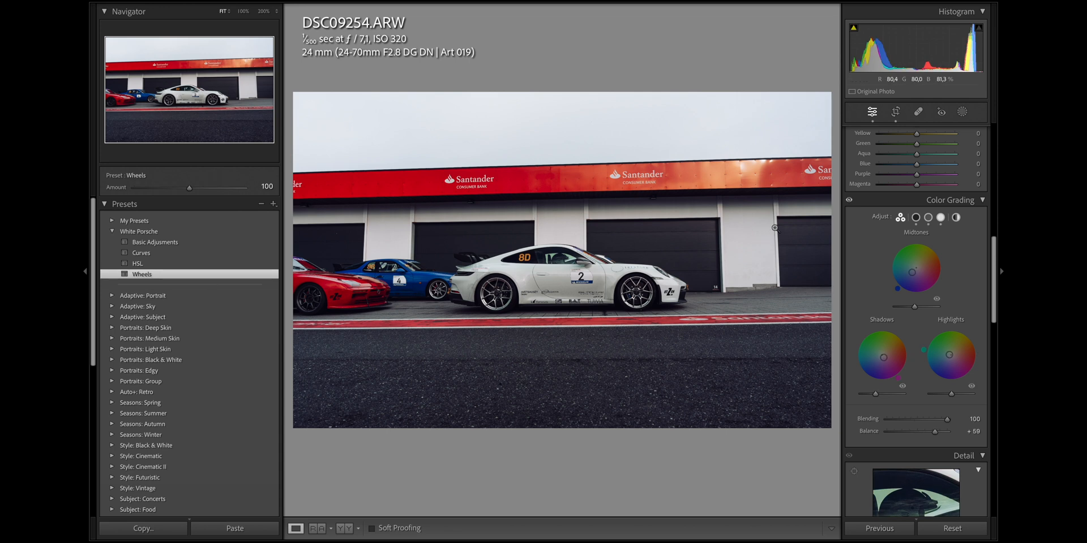
click(849, 200)
click(849, 200)
click(849, 200)
click(849, 200)
click(849, 201)
click(849, 201)
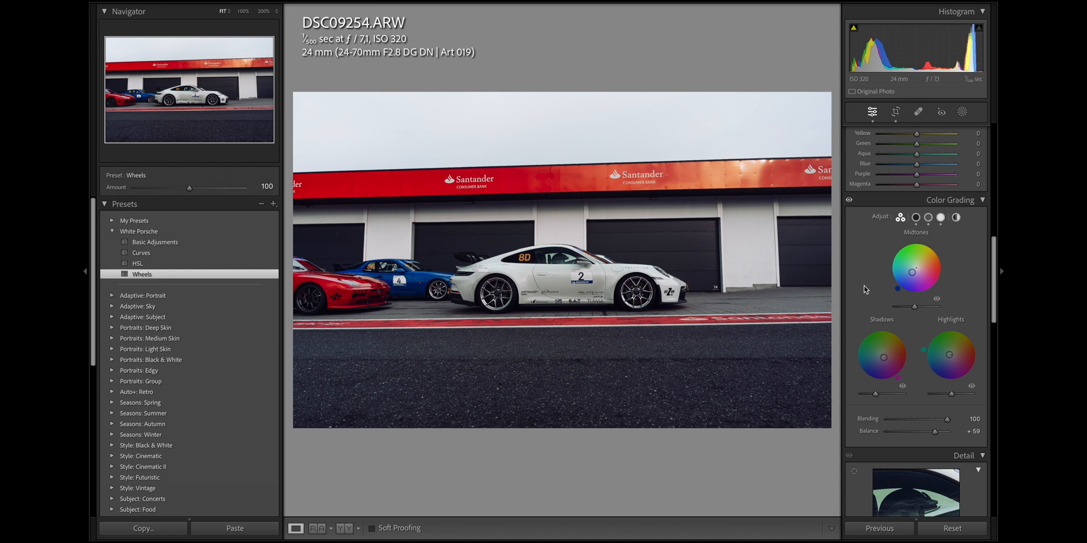
click(849, 201)
click(849, 203)
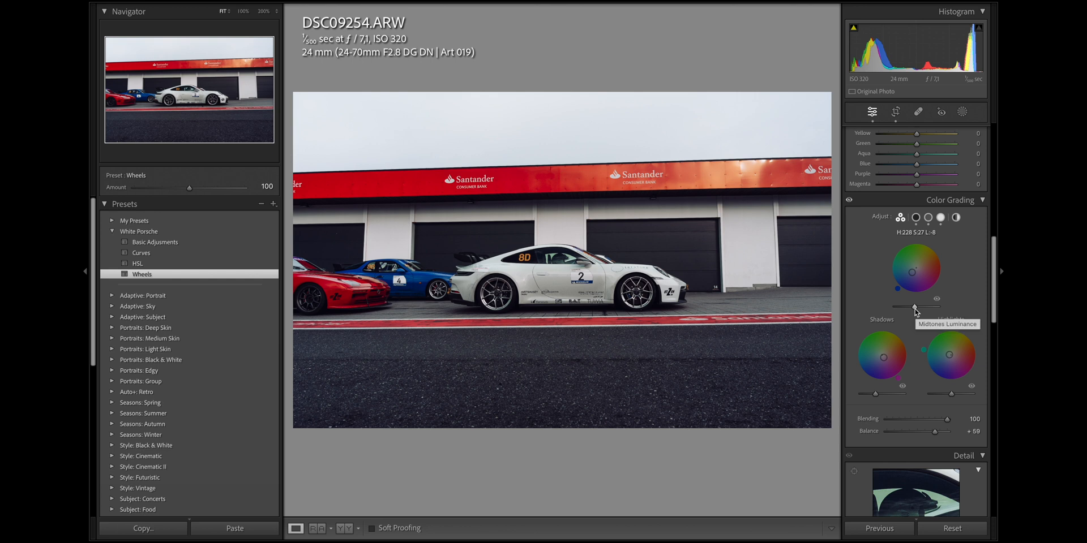
Step: Try resetting the shadows luminance and lowering it to values such as -41, and undo the changes
double_click(877, 395)
drag(879, 399, 870, 399)
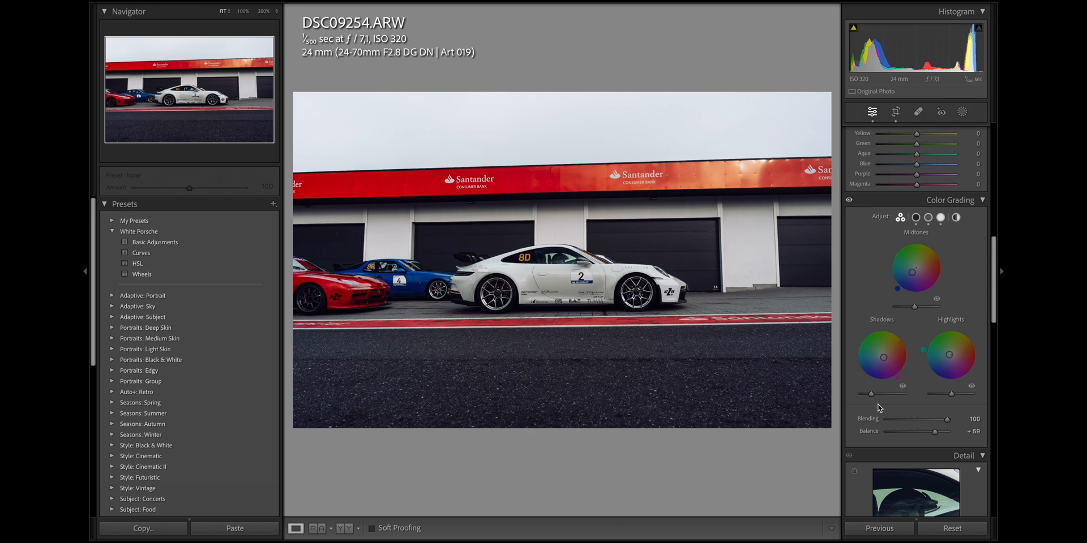
key(ctrl+z)
key(ctrl+z)
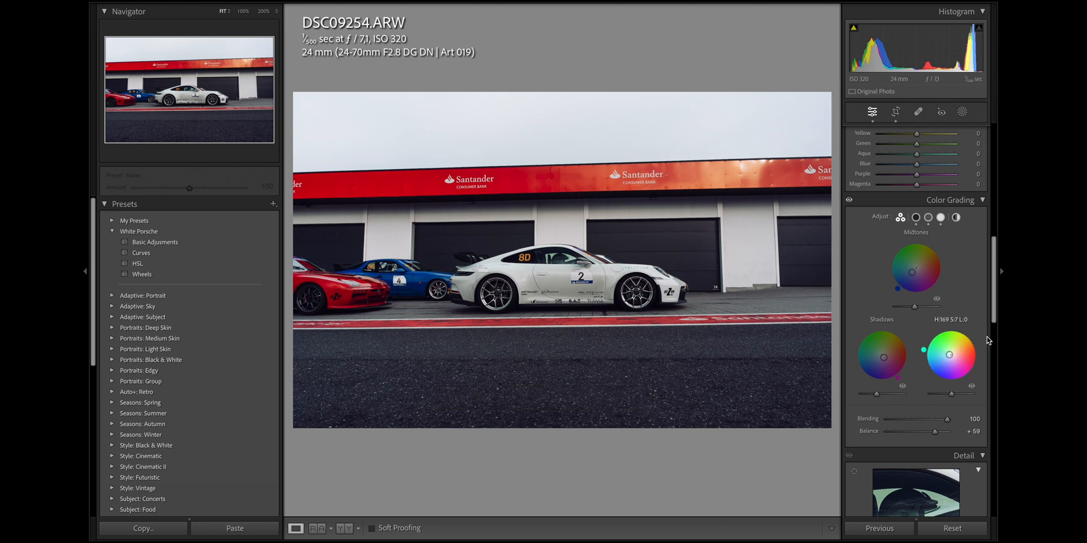
mouse_move(889, 398)
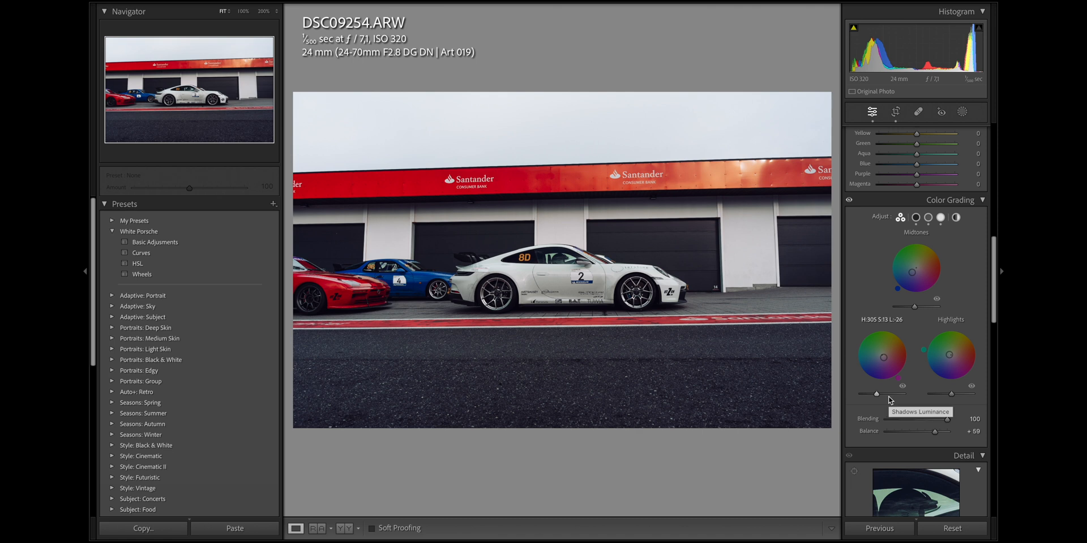
drag(876, 396, 874, 396)
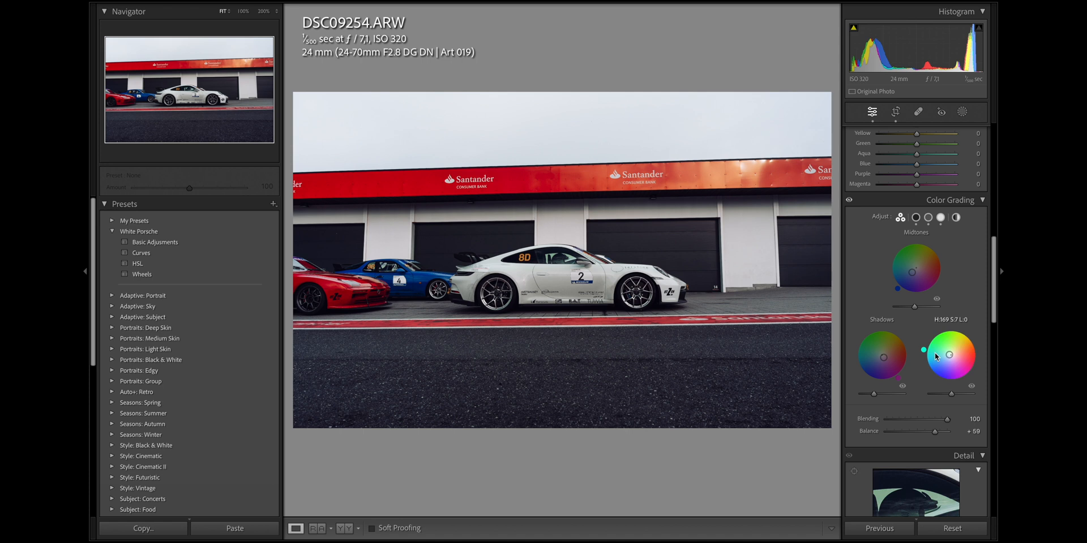
key(ctrl+z)
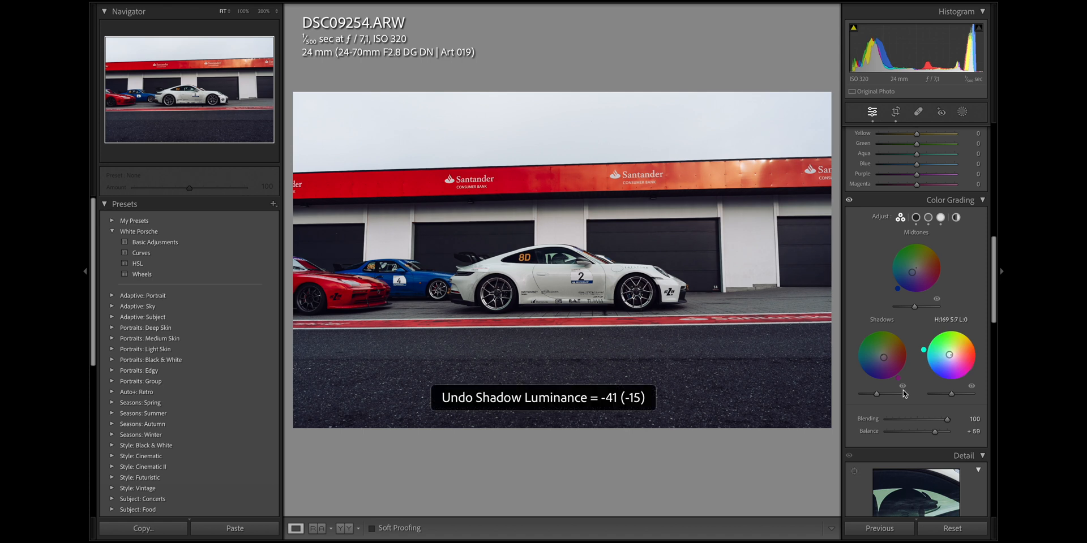
Step: Set the shadows luminance to -38 and the color grading blending to 84
drag(877, 397, 875, 396)
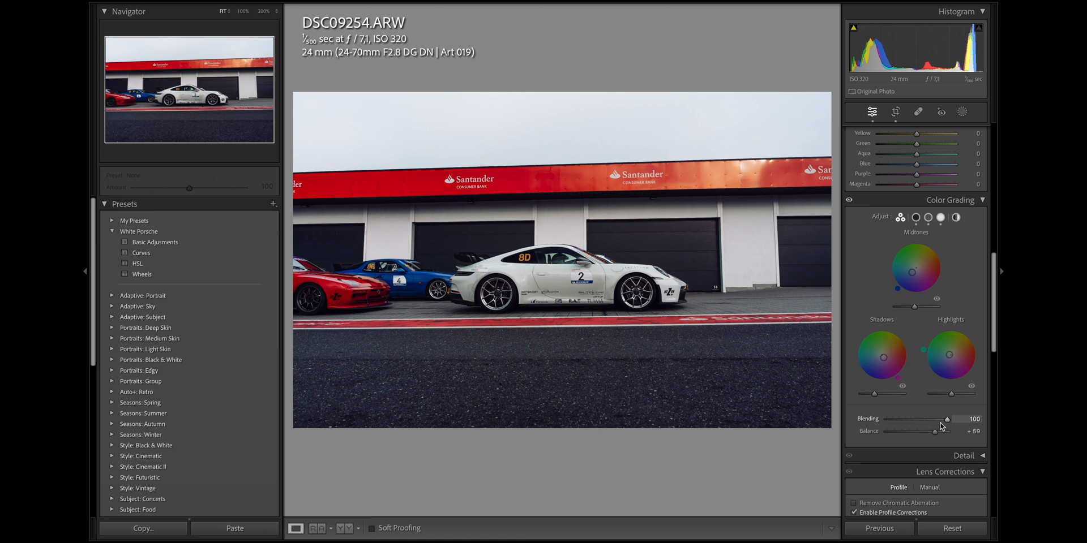
mouse_move(944, 422)
mouse_down()
mouse_move(886, 429)
mouse_move(931, 432)
mouse_move(882, 430)
mouse_move(938, 421)
mouse_up()
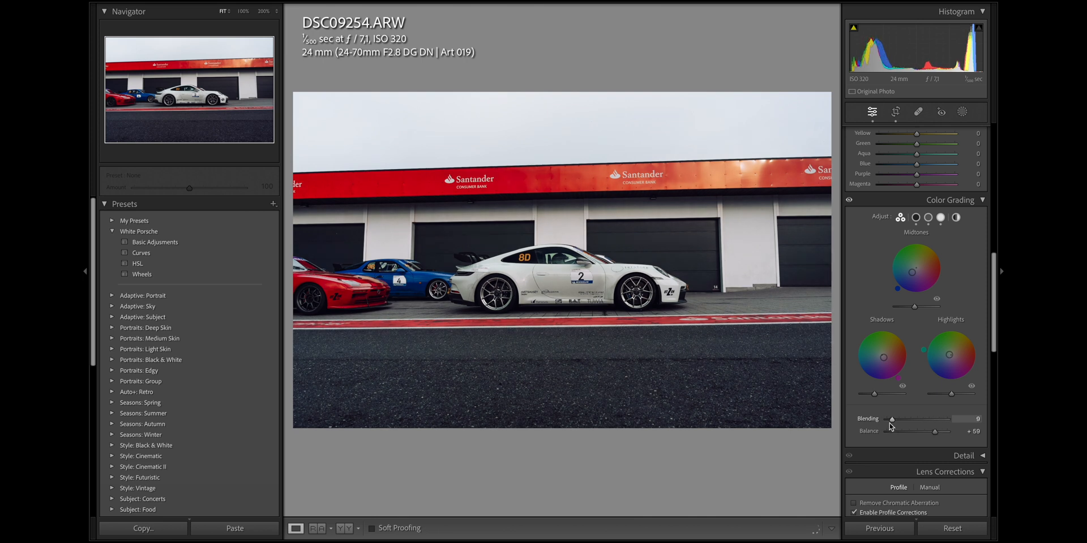
Step: Try raising the shadows saturation to 100 on the enlarged shadows color wheel and undo the change
click(916, 218)
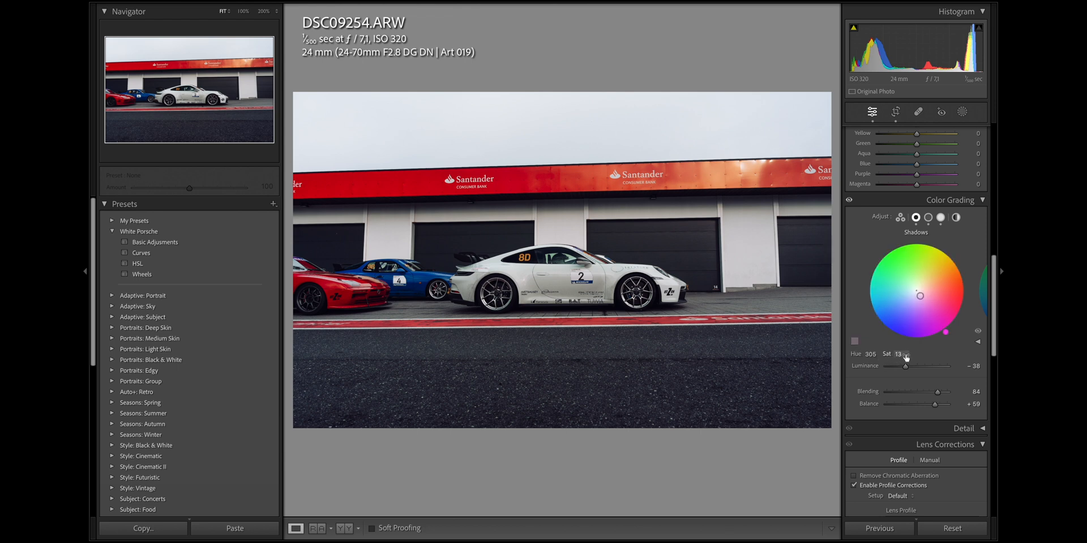
click(900, 354)
text(5)
key(Return)
mouse_move(897, 354)
mouse_down()
mouse_move(942, 355)
mouse_move(898, 354)
mouse_move(926, 354)
mouse_up()
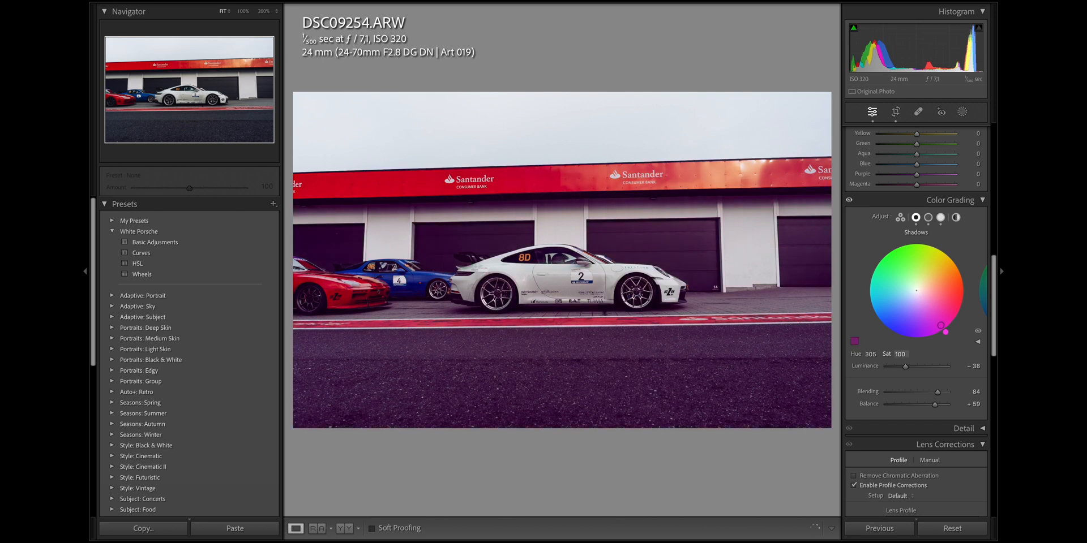
key(ctrl+z)
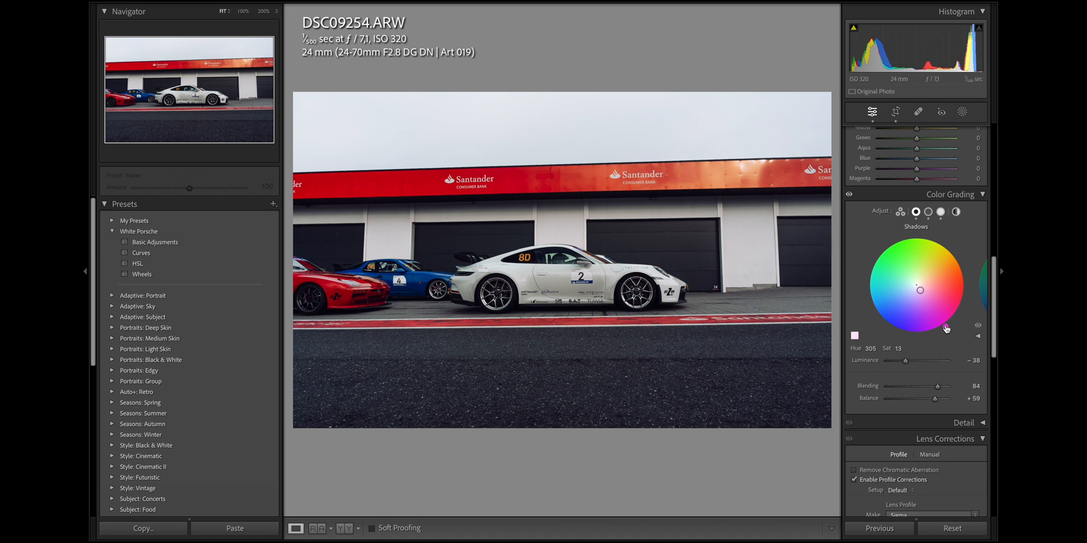
Step: Try shifting the shadows hue around the color wheel and to 360, and undo the changes
drag(934, 333, 964, 270)
key(ctrl+z)
drag(871, 349, 902, 350)
key(ctrl+z)
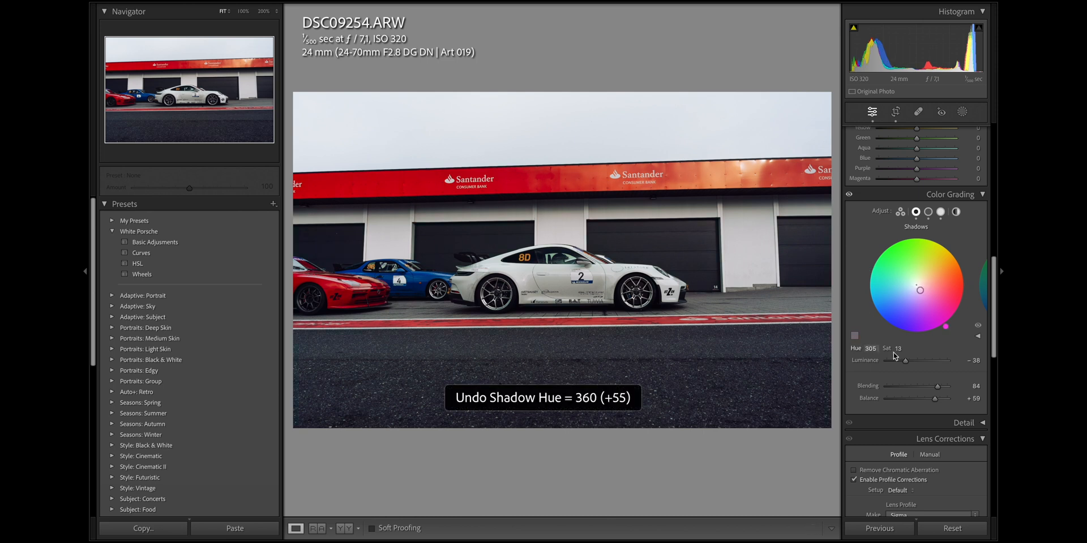
scroll(913, 364, down, 1)
key(ctrl+z)
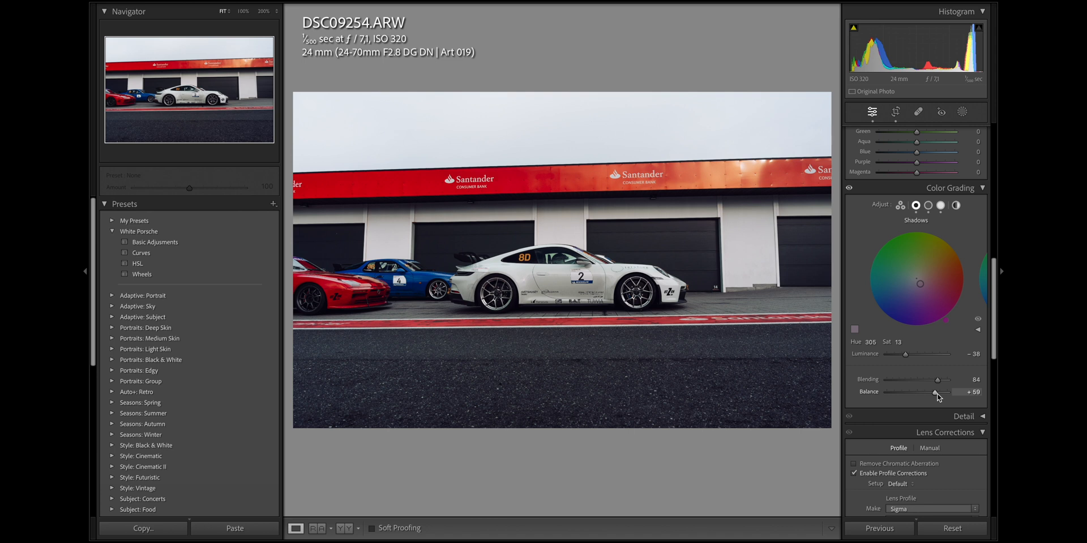
scroll(937, 398, down, 2)
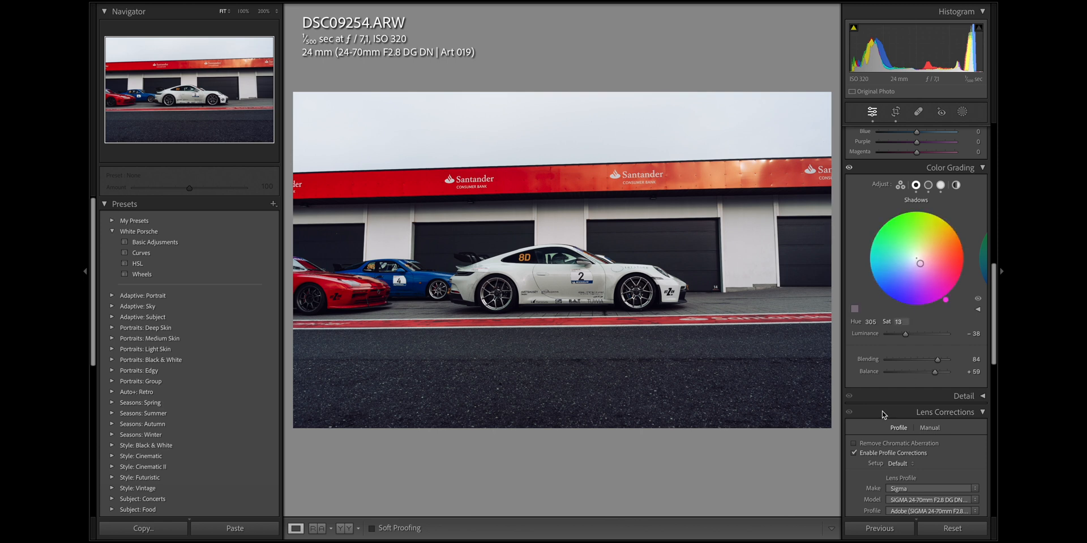
Step: Set the midtones luminance to -2 in Color Grading after trying -100 and undoing it
click(928, 185)
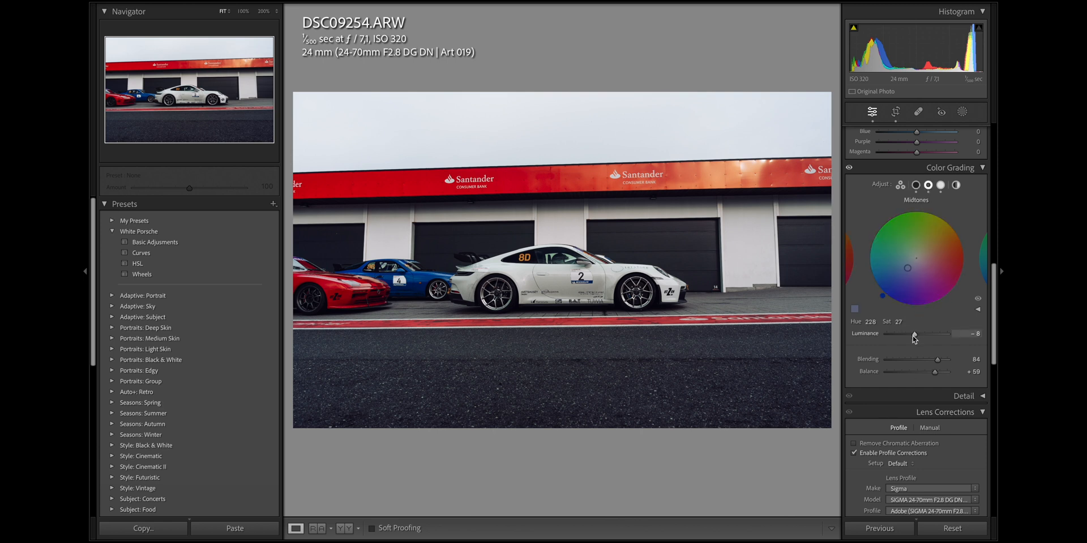
double_click(874, 335)
drag(916, 337, 841, 336)
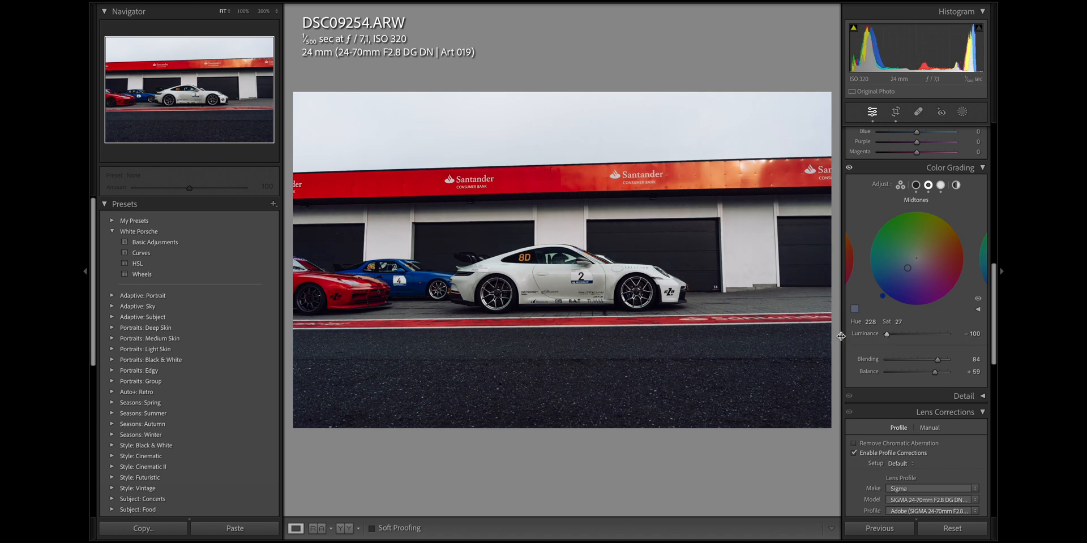
key(ctrl+z)
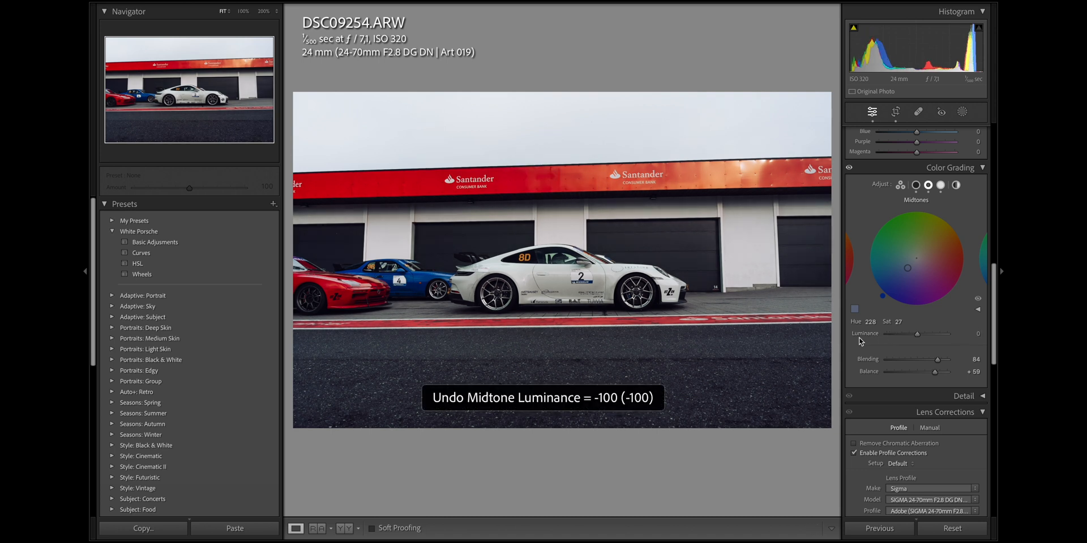
drag(916, 337, 916, 338)
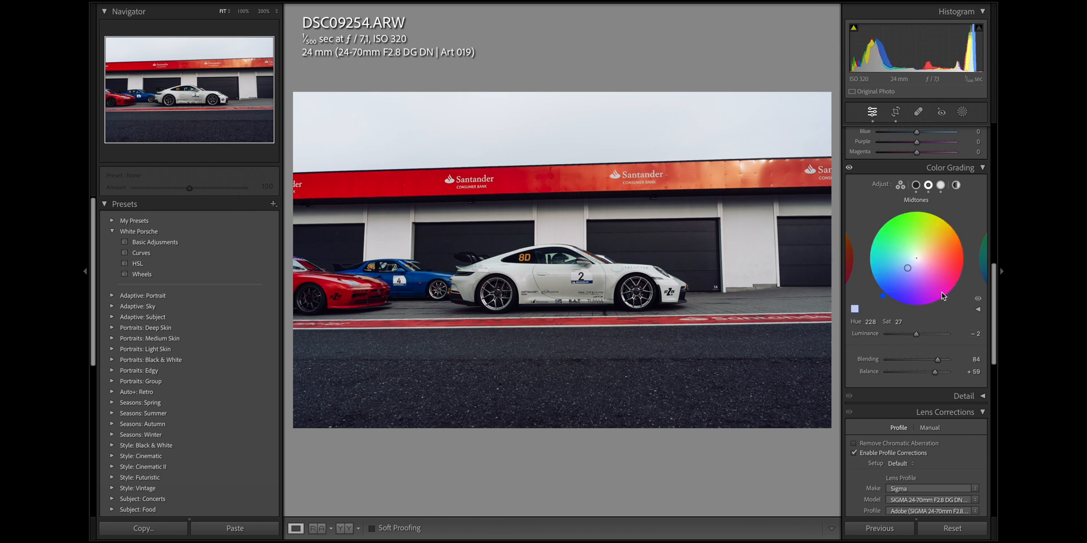
Step: Set the highlights luminance to +14 and toggle the color grading off and on to compare
click(940, 185)
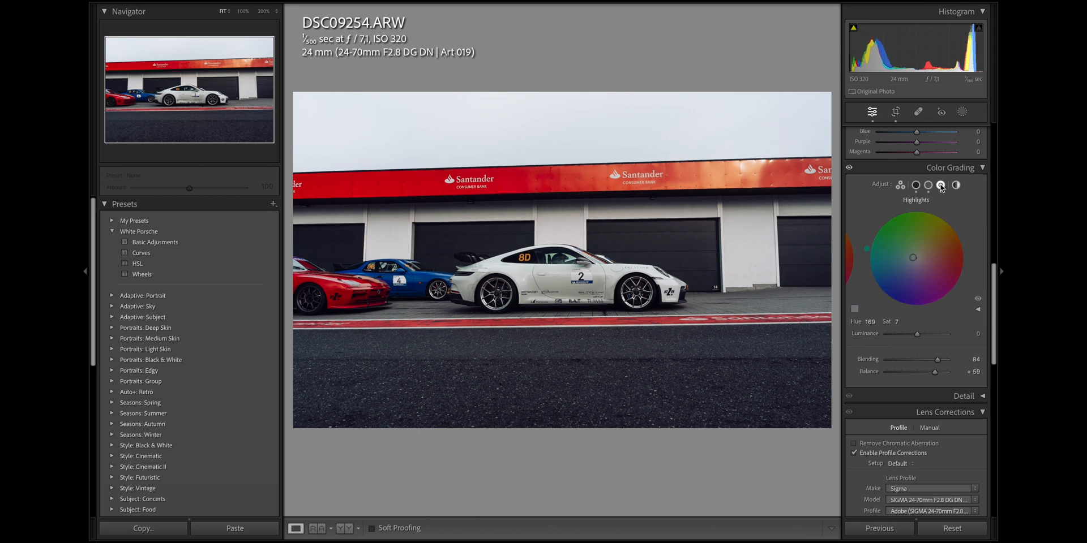
key(ctrl+z)
mouse_move(917, 334)
mouse_down()
mouse_move(936, 338)
mouse_move(925, 336)
mouse_up()
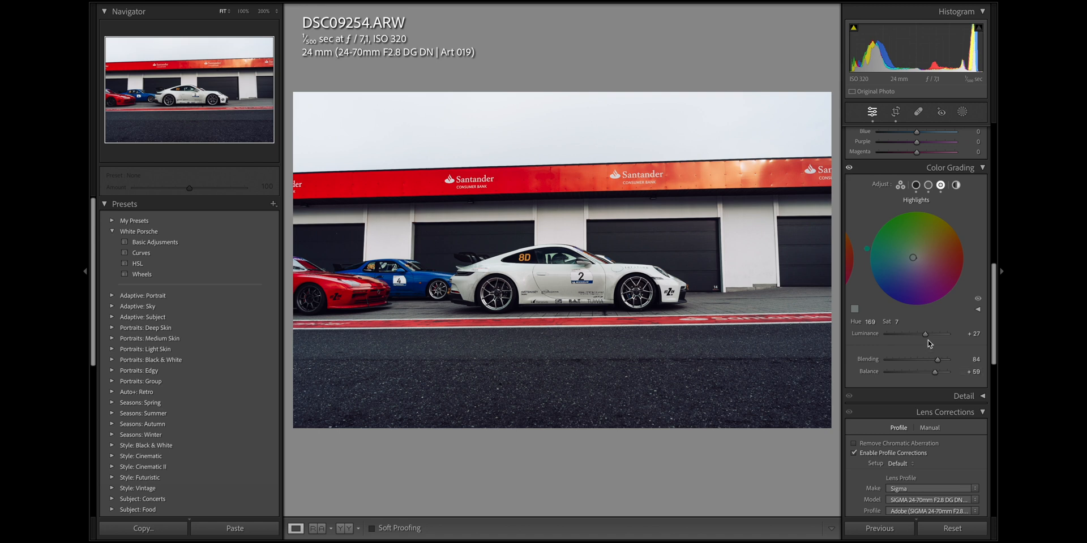
drag(924, 338, 921, 335)
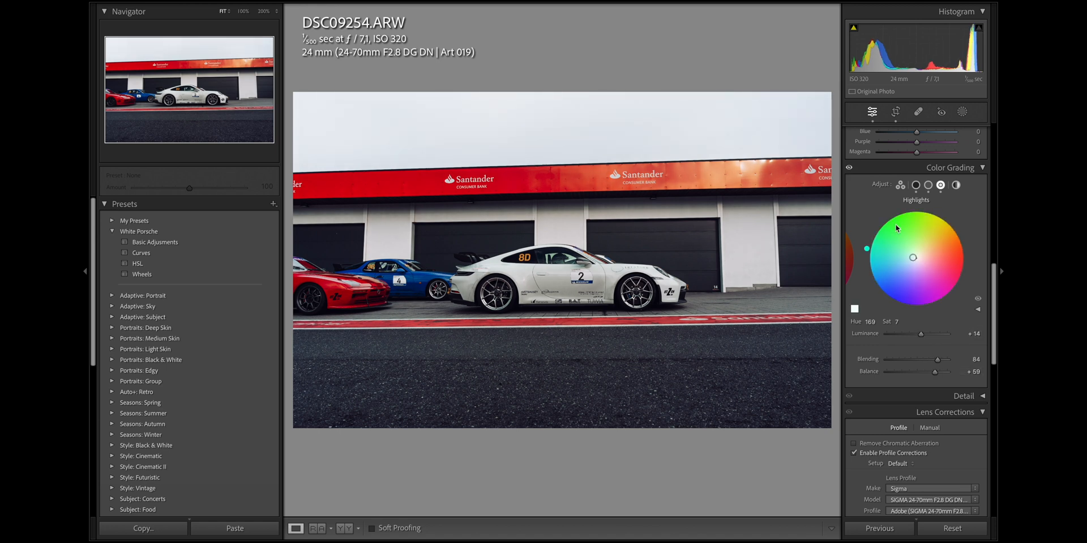
click(847, 167)
click(848, 169)
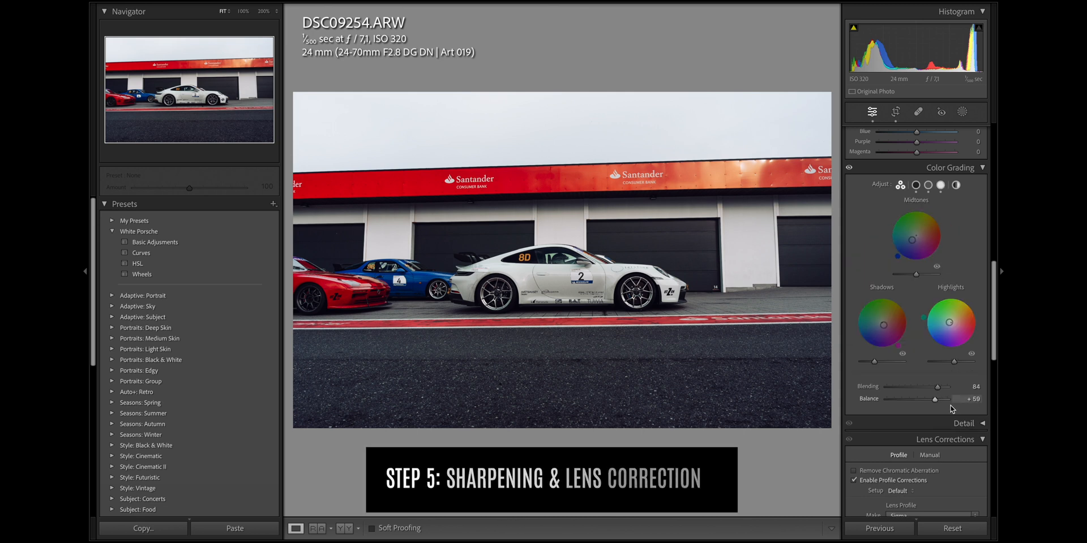
Step: Try sharpening in the Detail settings with masking 100 and amount 150, and undo both changes
click(967, 420)
scroll(966, 421, down, 2)
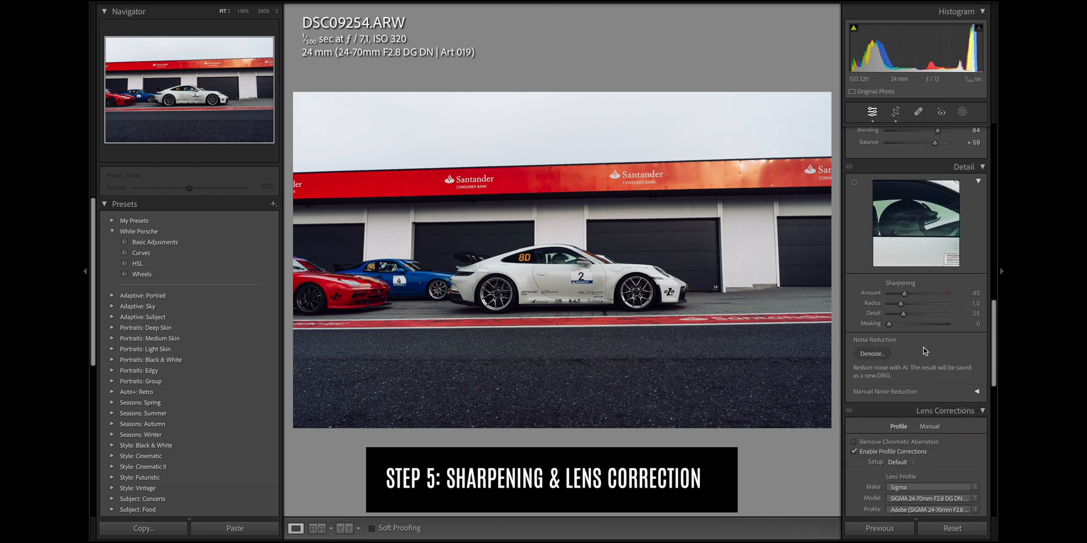
drag(889, 323, 946, 336)
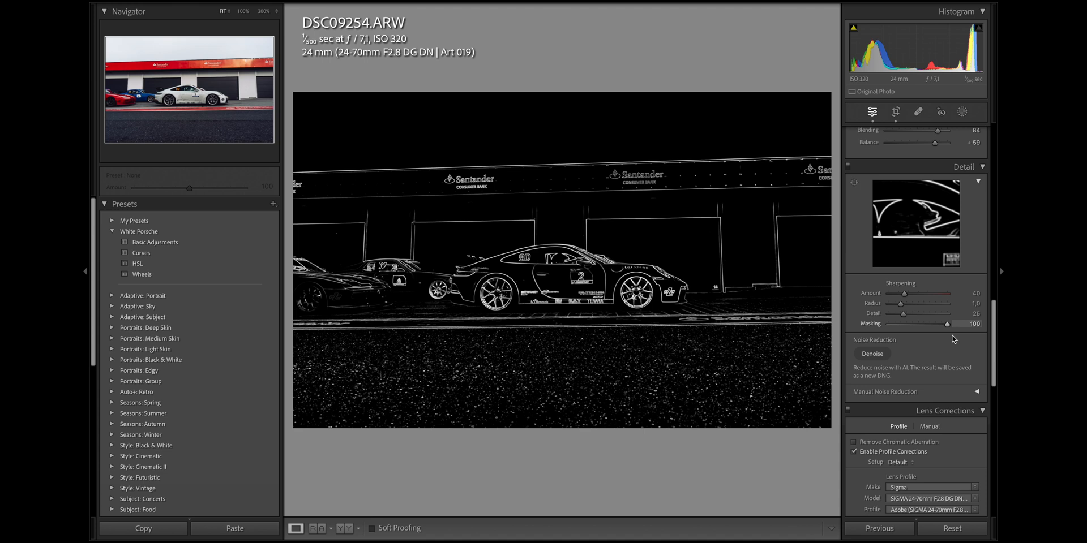
drag(952, 339, 953, 339)
drag(905, 294, 971, 307)
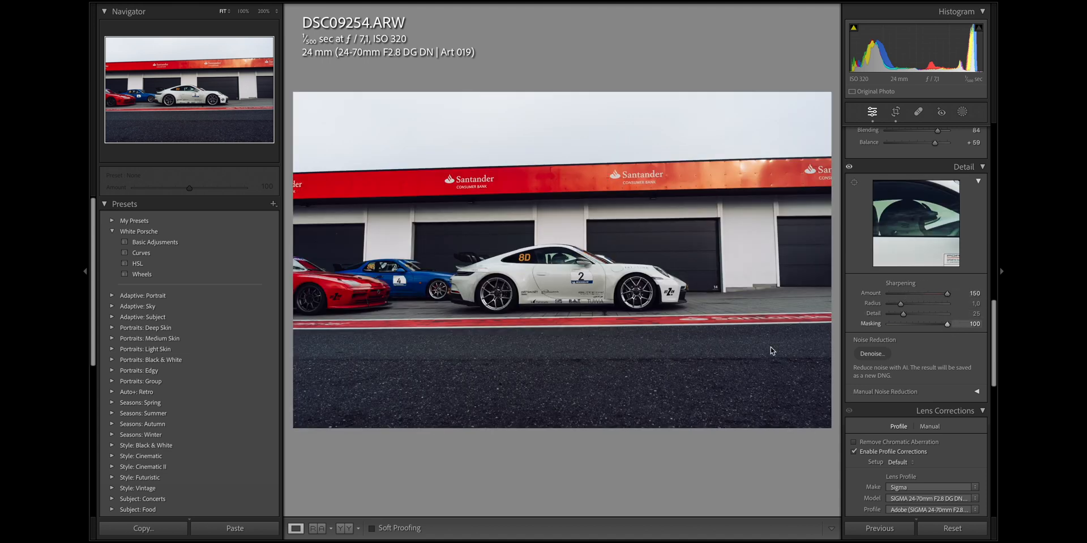
key(ctrl+z)
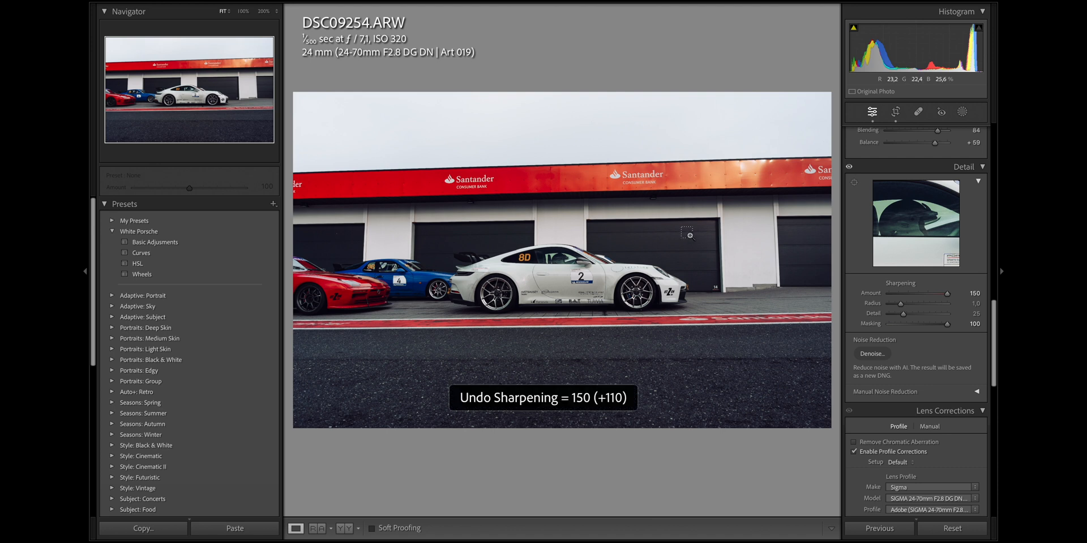
key(ctrl+z)
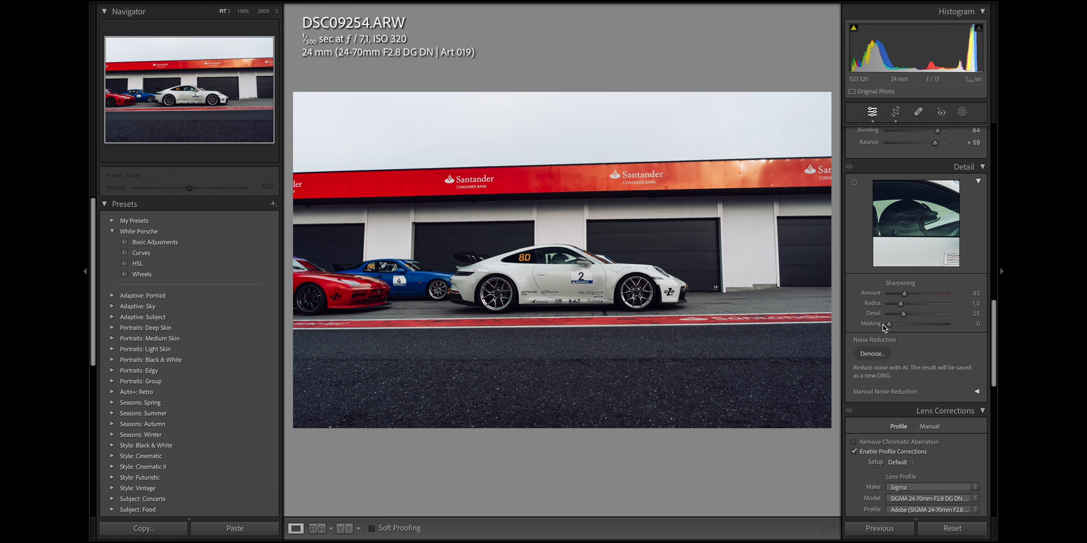
Step: Set the sharpening masking to 87 and amount to 50, and enable chromatic aberration removal
drag(888, 325, 941, 329)
scroll(889, 304, down, 2)
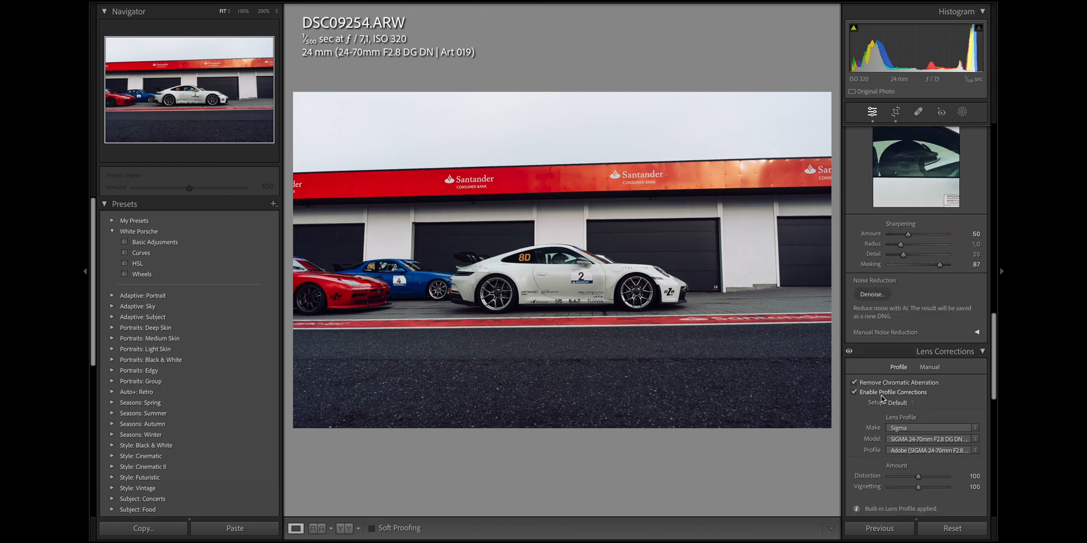
Step: Look through the Lens Corrections, Transform, Effects and Calibration settings and return to the Basic adjustments
scroll(881, 399, down, 3)
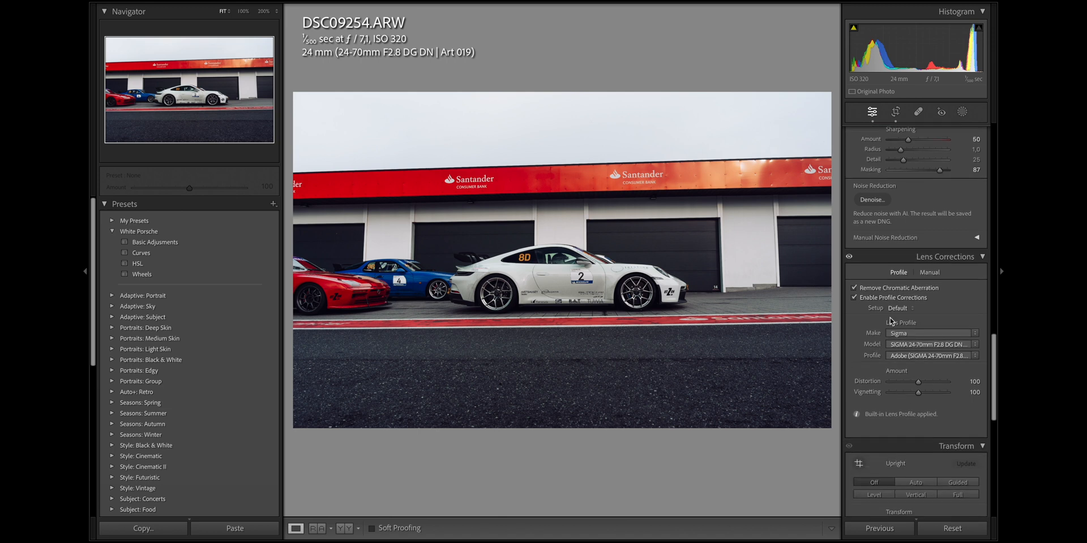
scroll(890, 322, down, 7)
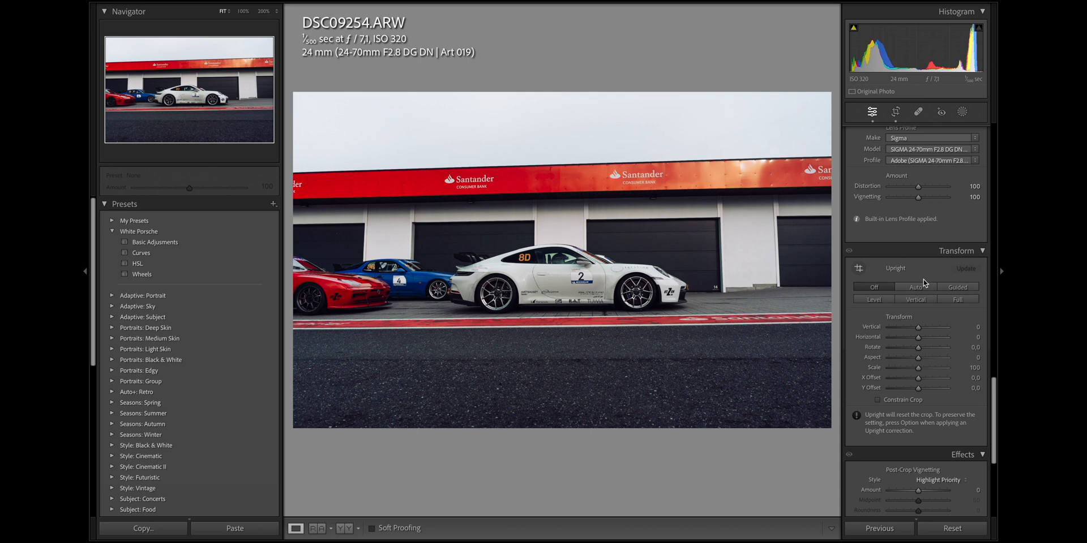
scroll(929, 311, down, 5)
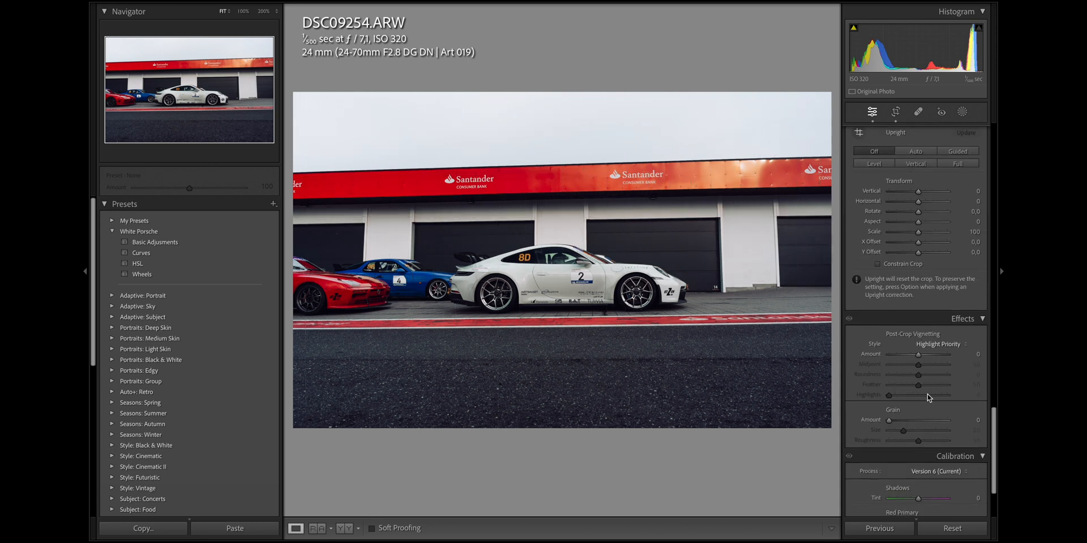
scroll(928, 397, down, 2)
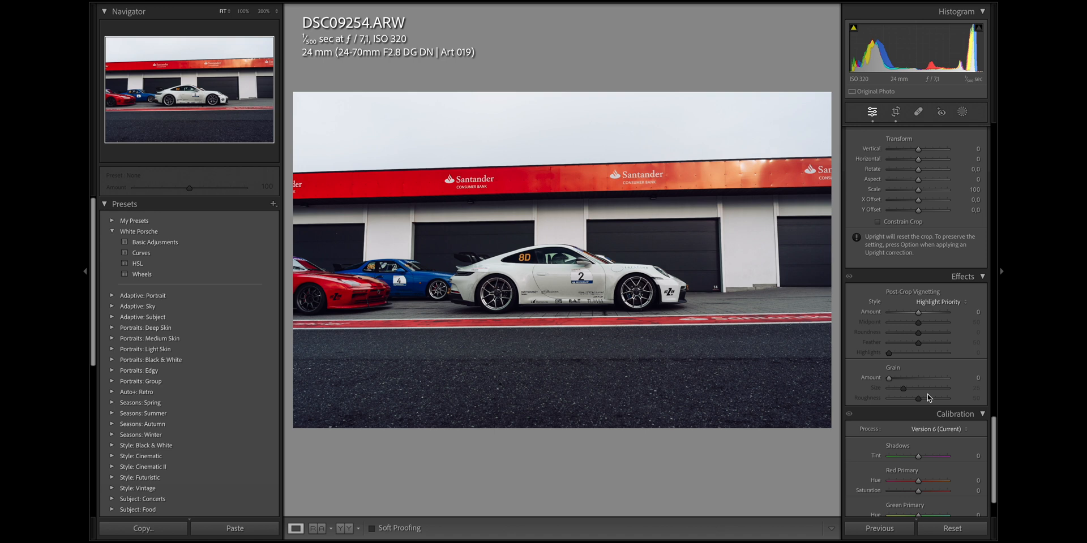
scroll(928, 398, down, 1)
scroll(888, 378, down, 1)
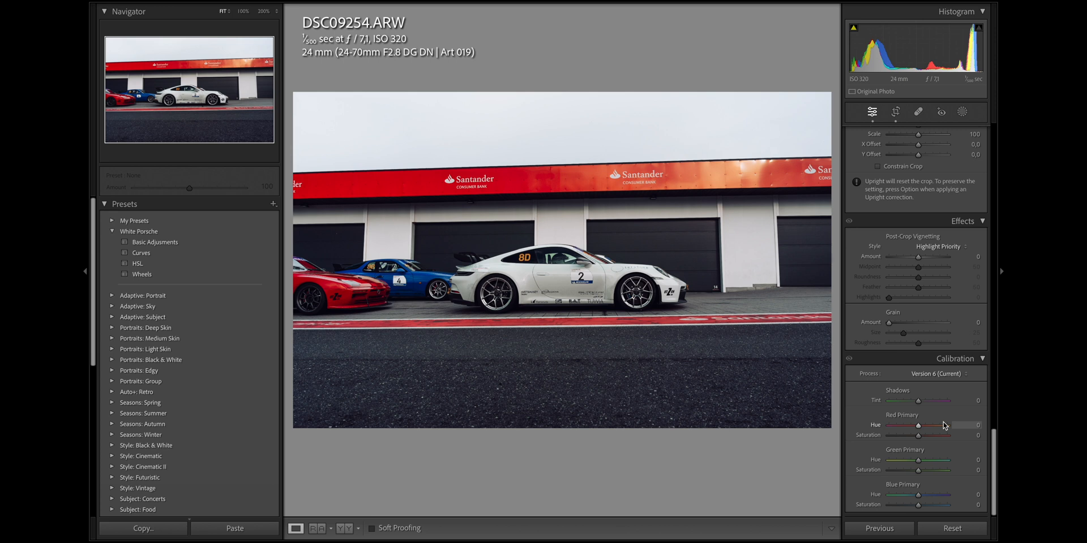
scroll(929, 422, up, 10)
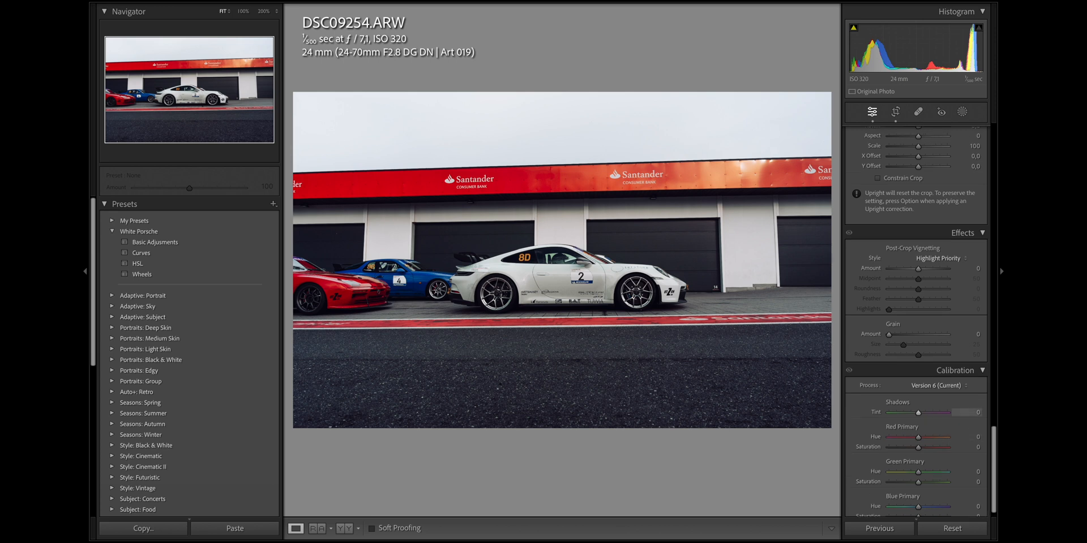
scroll(929, 419, up, 10)
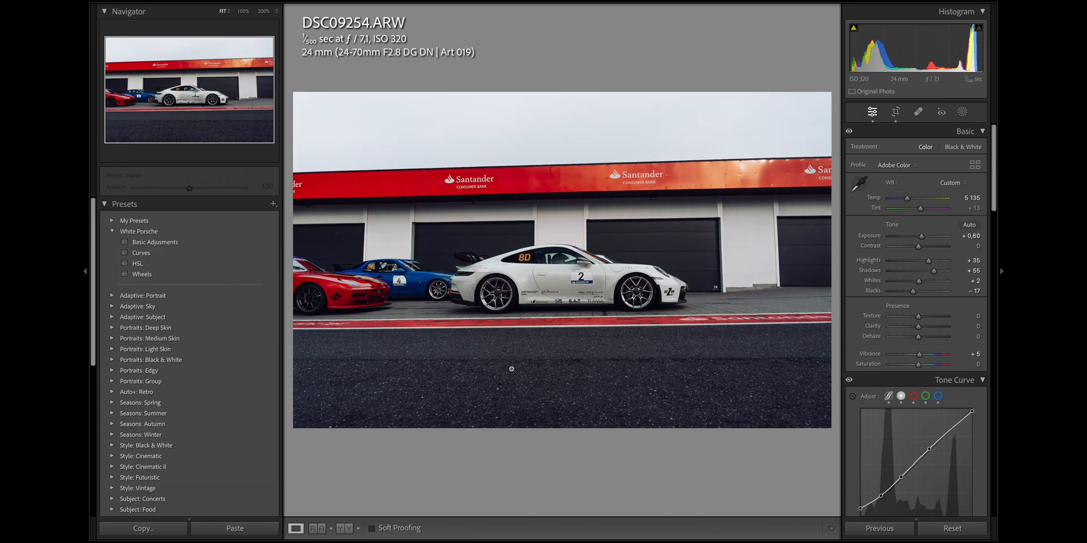
Step: Add a radial gradient mask as a wide ellipse centered on the white Porsche and set its exposure to 0.06
click(962, 112)
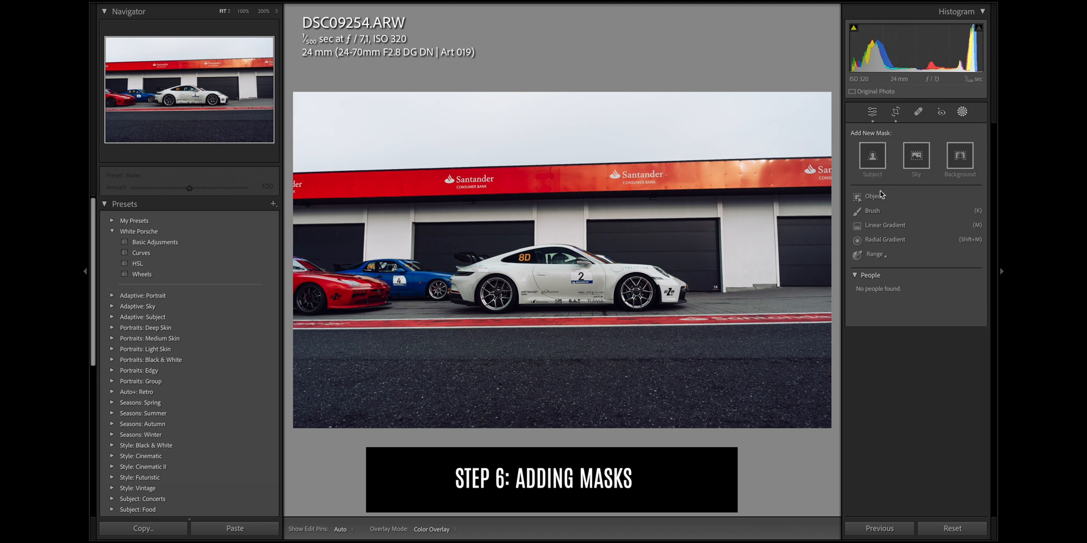
click(885, 240)
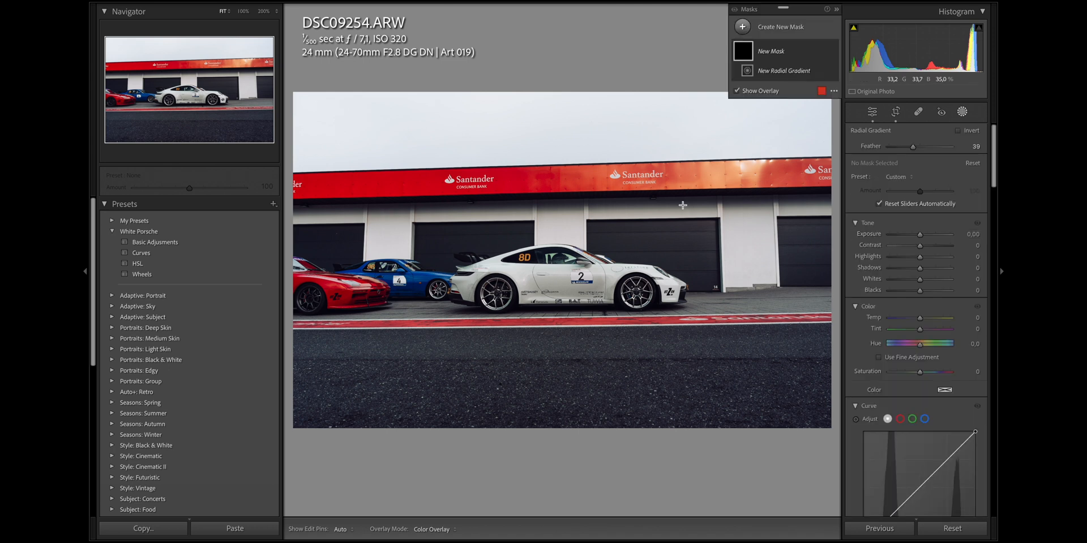
mouse_move(670, 260)
mouse_down()
mouse_move(799, 286)
mouse_move(806, 346)
mouse_up()
drag(723, 263, 581, 279)
drag(527, 155, 527, 188)
drag(527, 276, 562, 277)
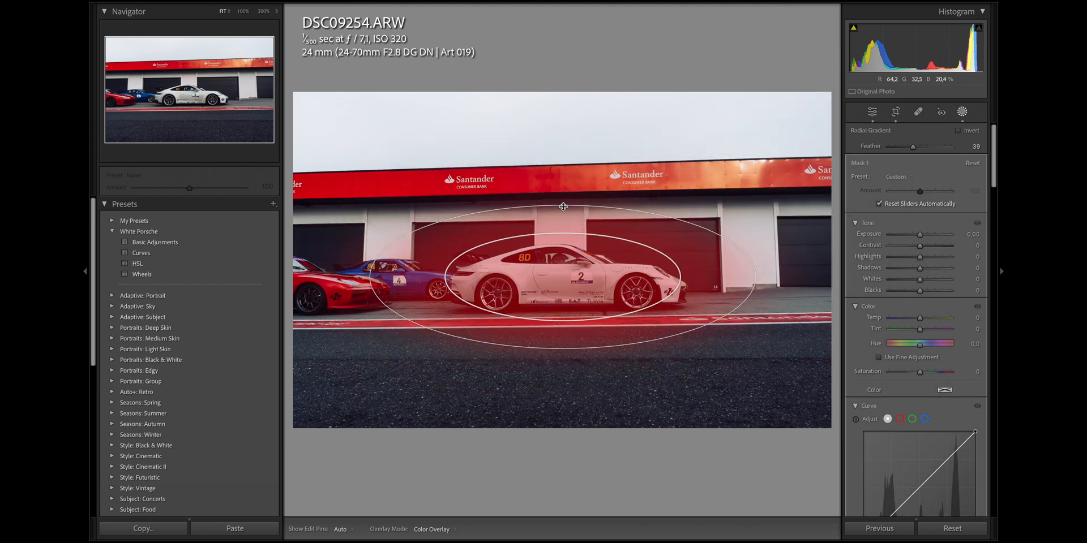
drag(922, 235, 923, 236)
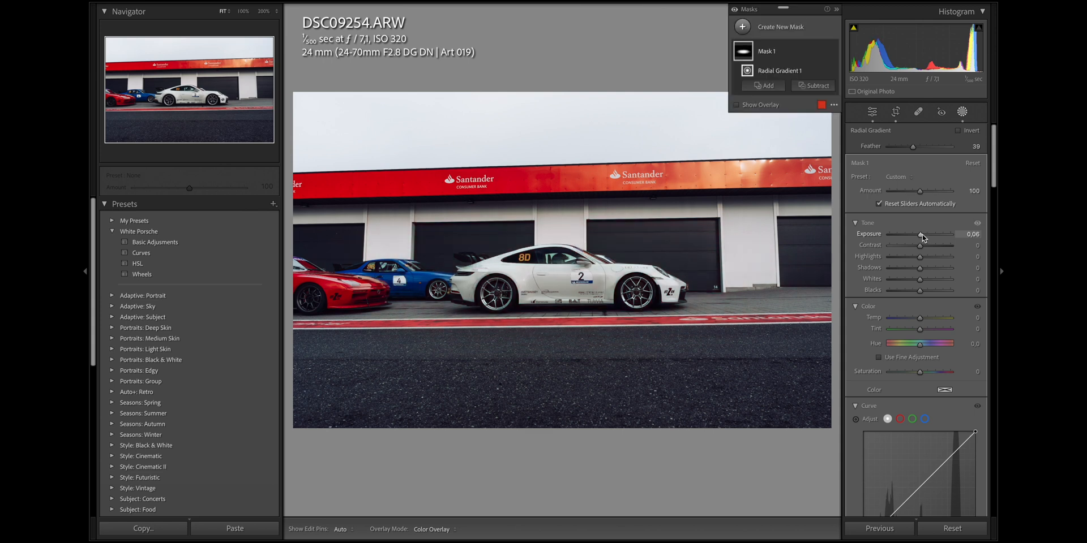
Step: Duplicate and invert the radial mask, and set the inverted mask's exposure to -0.17
click(821, 51)
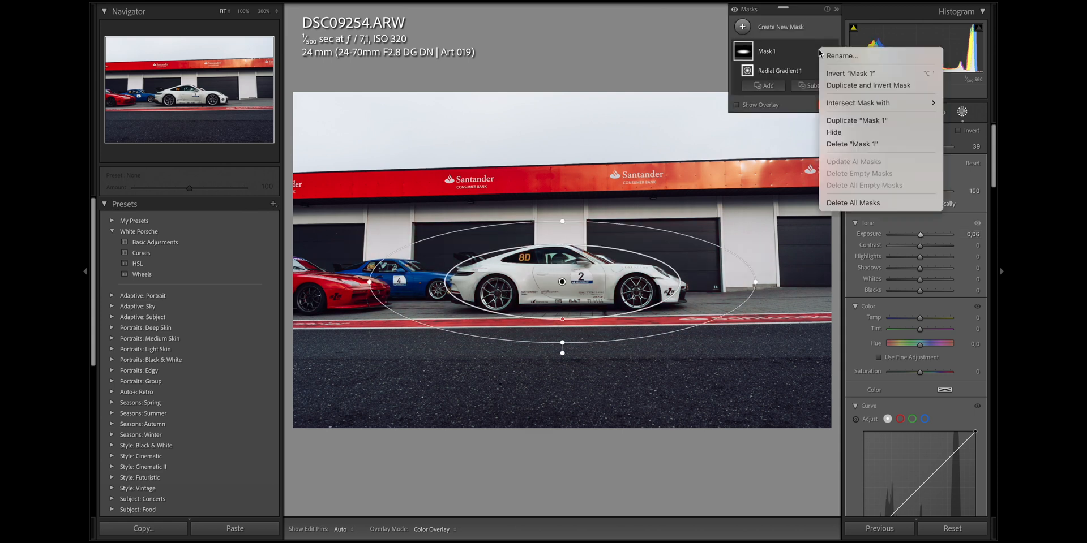
click(843, 85)
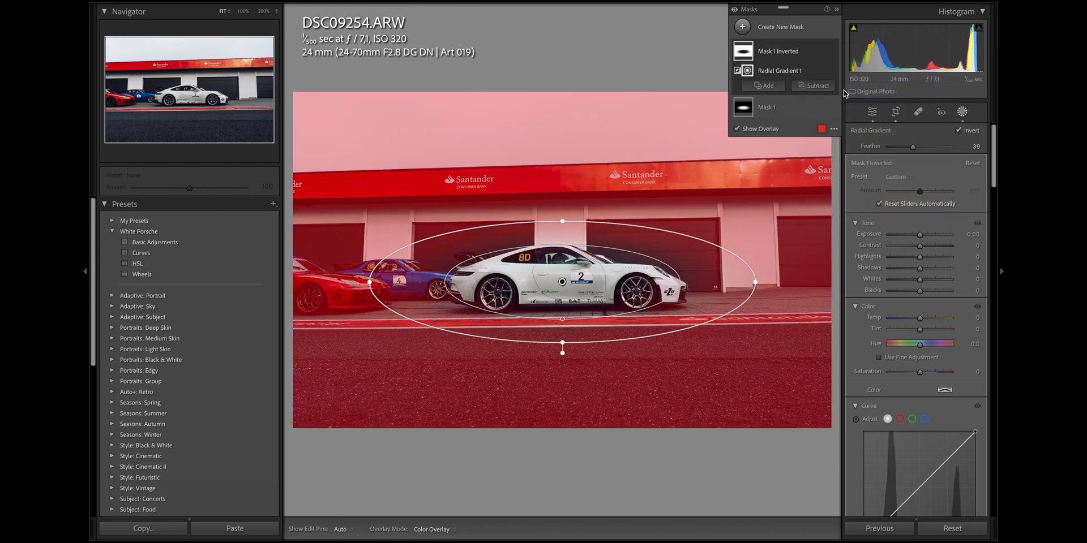
click(920, 236)
drag(920, 236, 918, 236)
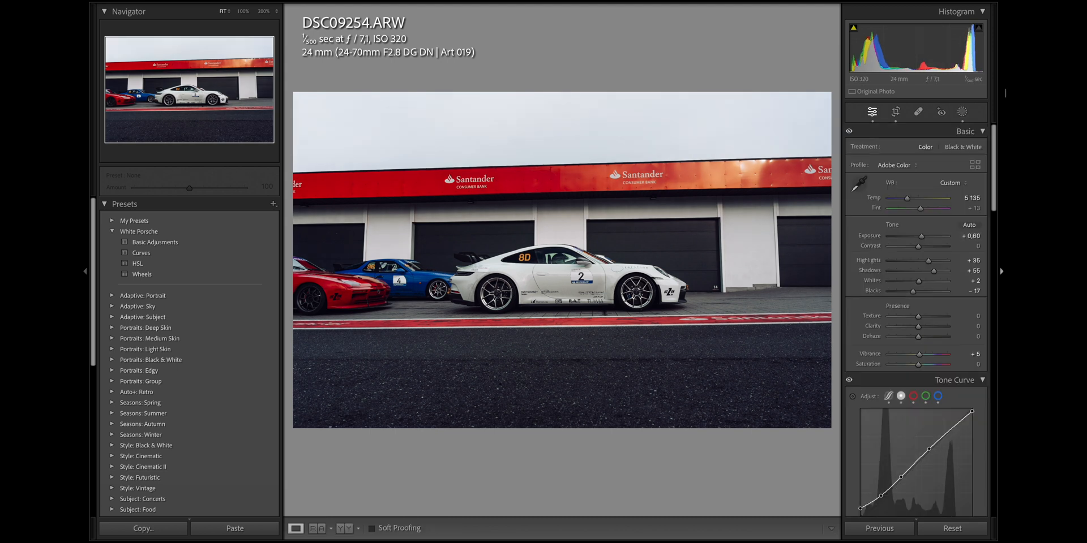
Step: Rename the inverted mask as Vignette and the original radial mask as Car exposure
click(962, 112)
double_click(777, 51)
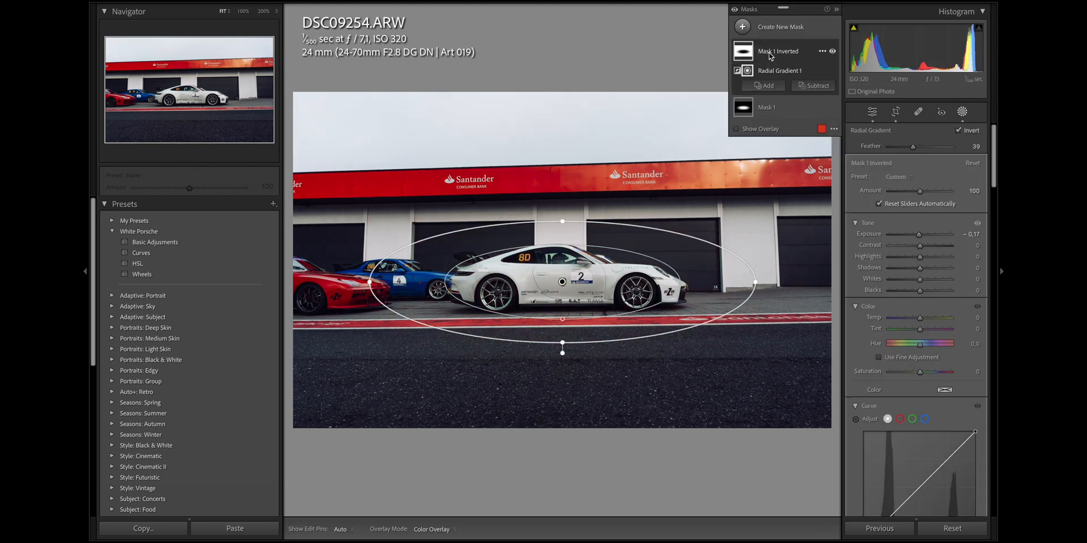
text(Vignette)
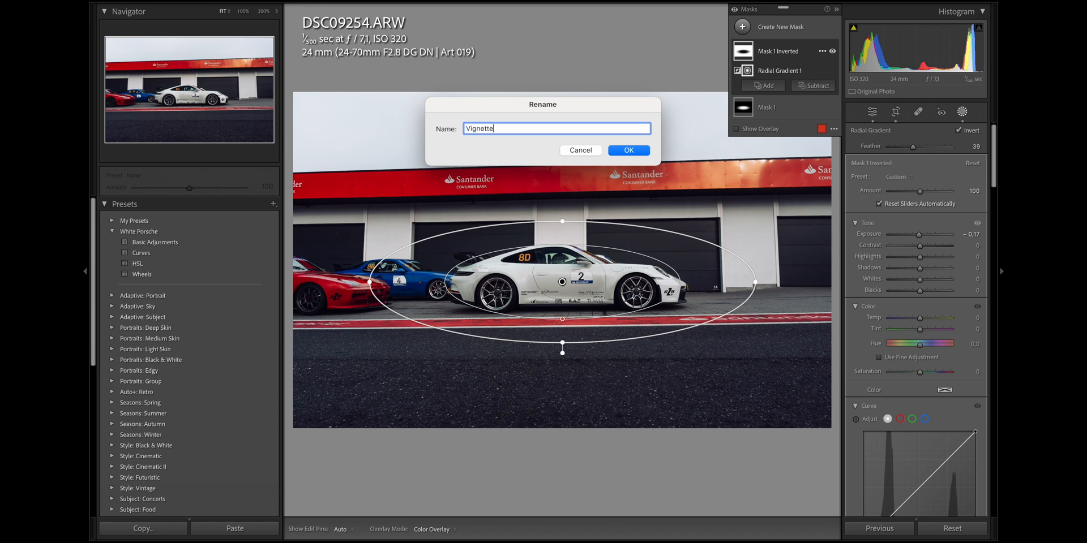
click(631, 151)
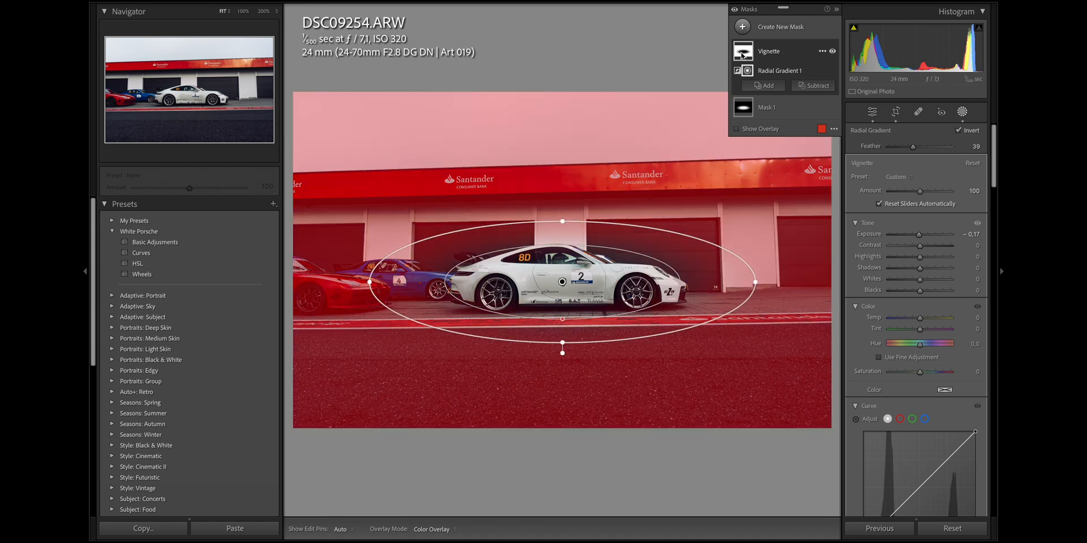
click(753, 109)
double_click(771, 76)
text(Car expos)
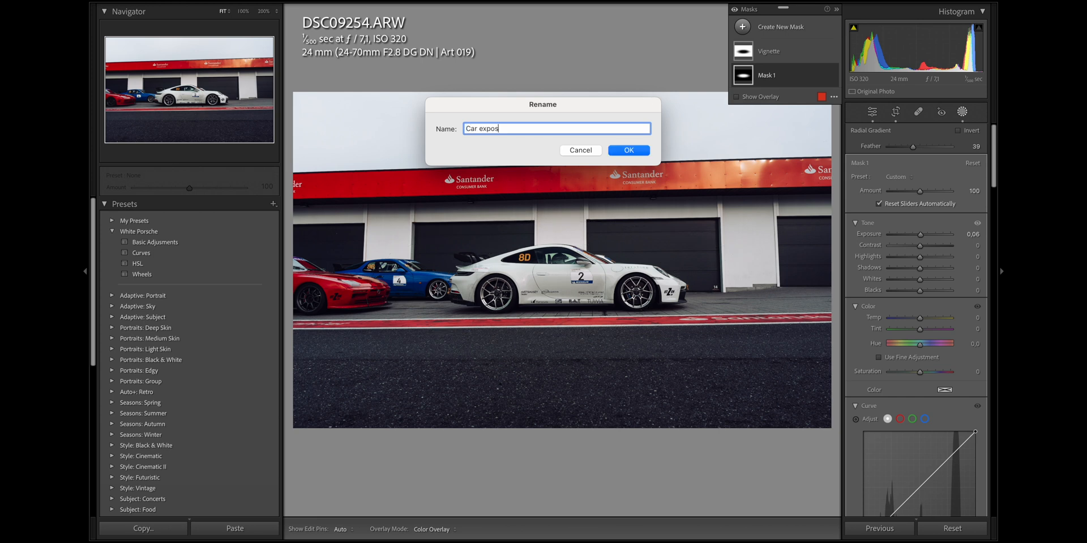
key(Return)
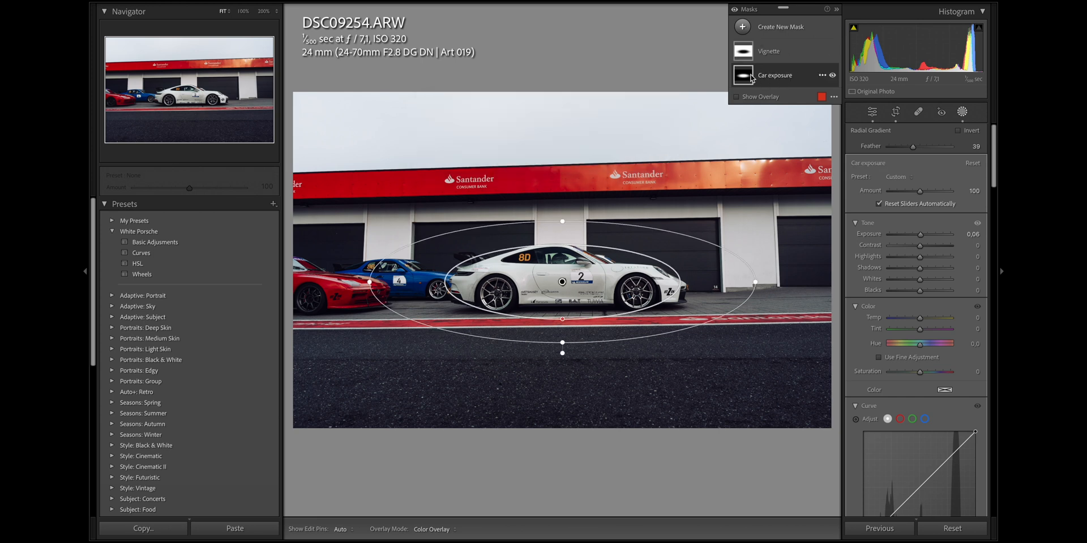
Step: Add a brush mask with shadows at 19 and paint it over both wheels of the white Porsche
click(744, 75)
click(764, 27)
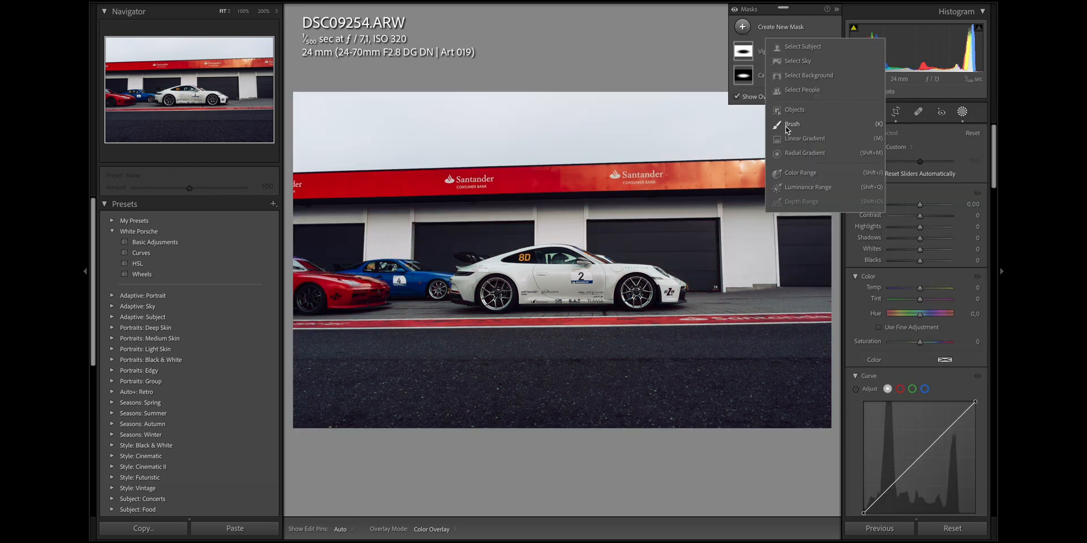
click(792, 124)
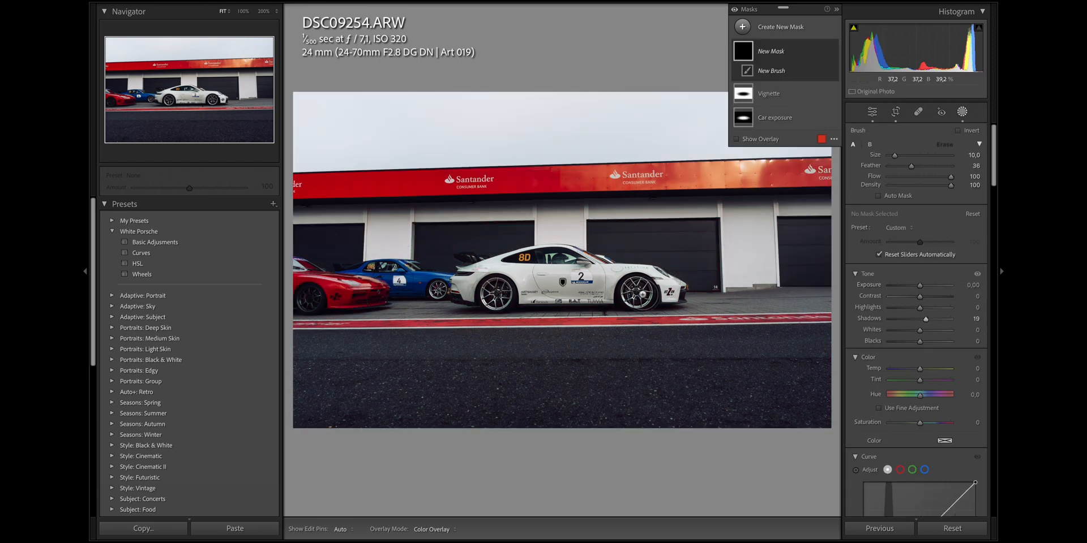
key(h)
drag(639, 293, 633, 294)
drag(497, 295, 493, 297)
Step: Fine-tune the wheel mask's shadows, and set the photo's overall clarity to -15 and texture to -7
click(872, 112)
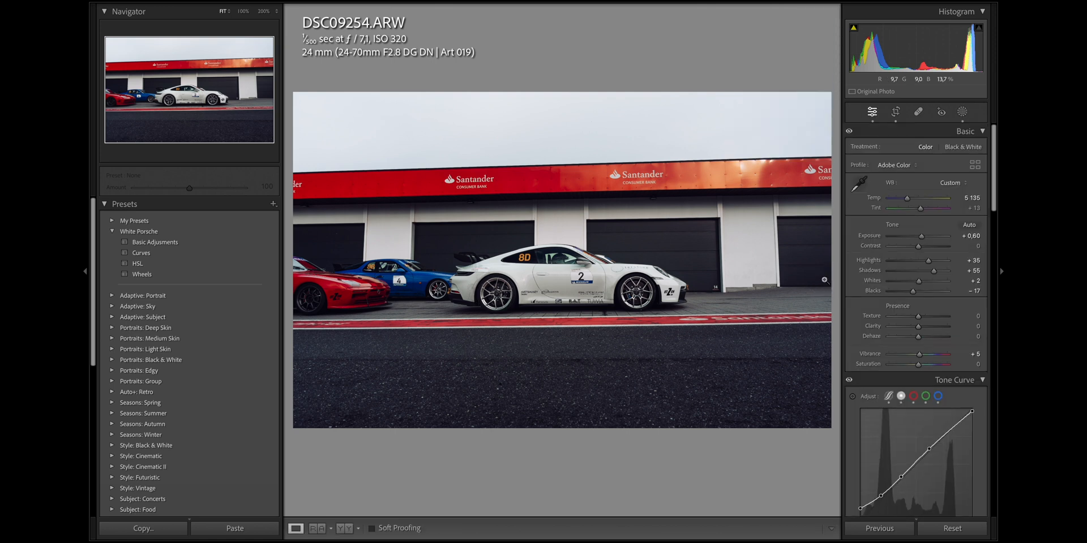
click(963, 112)
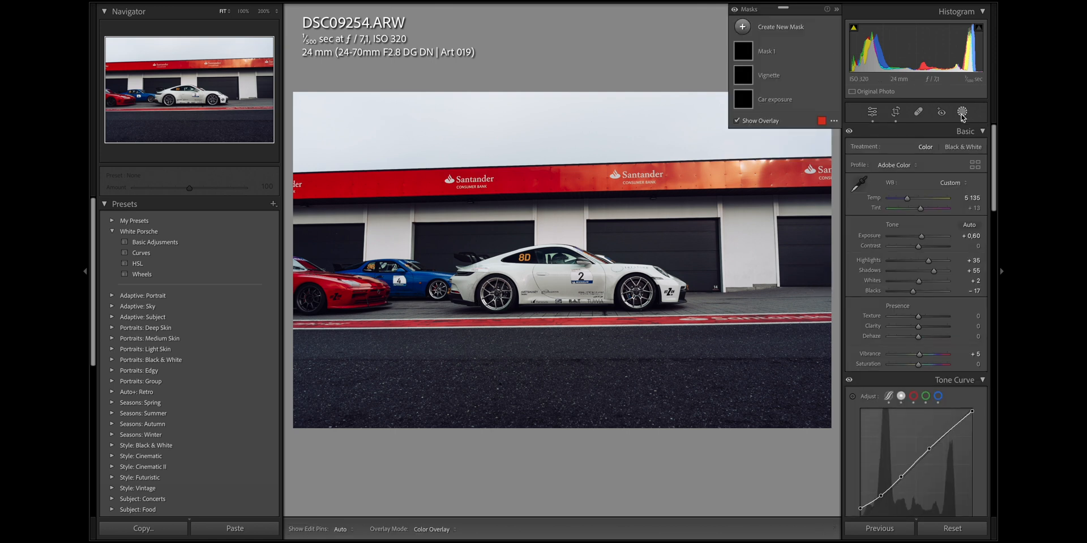
drag(926, 321, 923, 325)
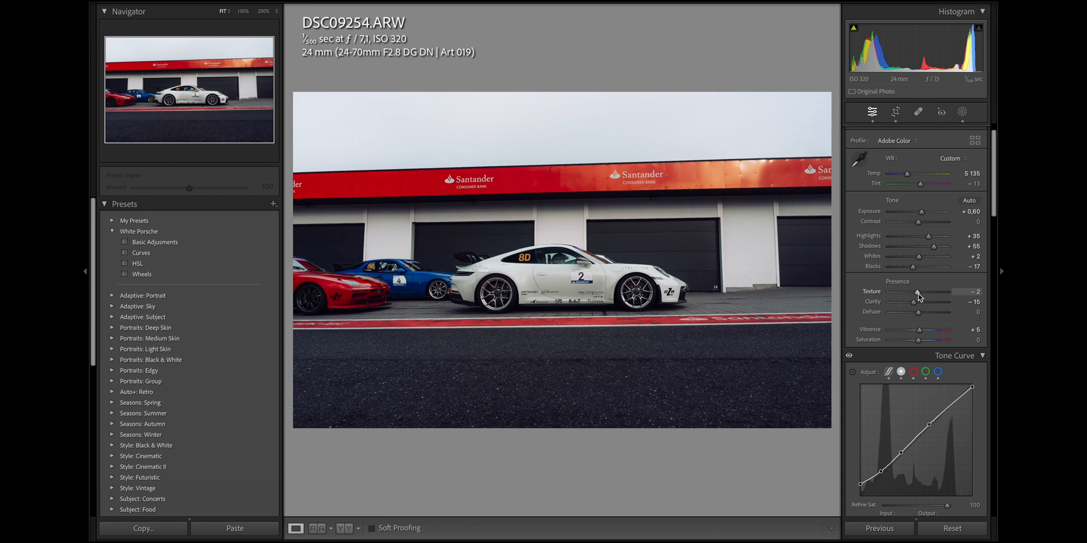
Step: Add a linear gradient mask rising from the asphalt to the white car and set its temperature to 21
key(shift+w)
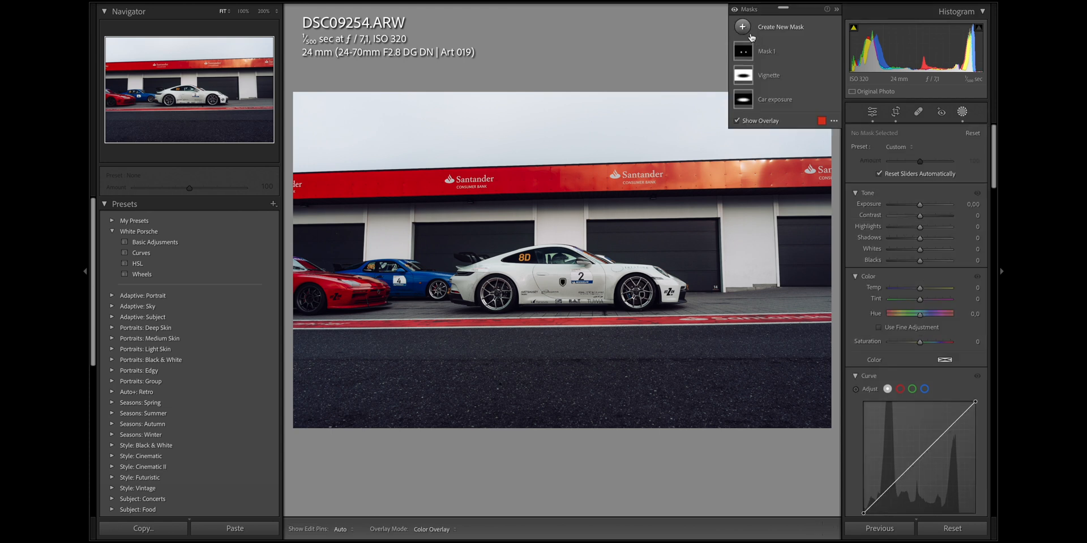
drag(633, 389, 630, 286)
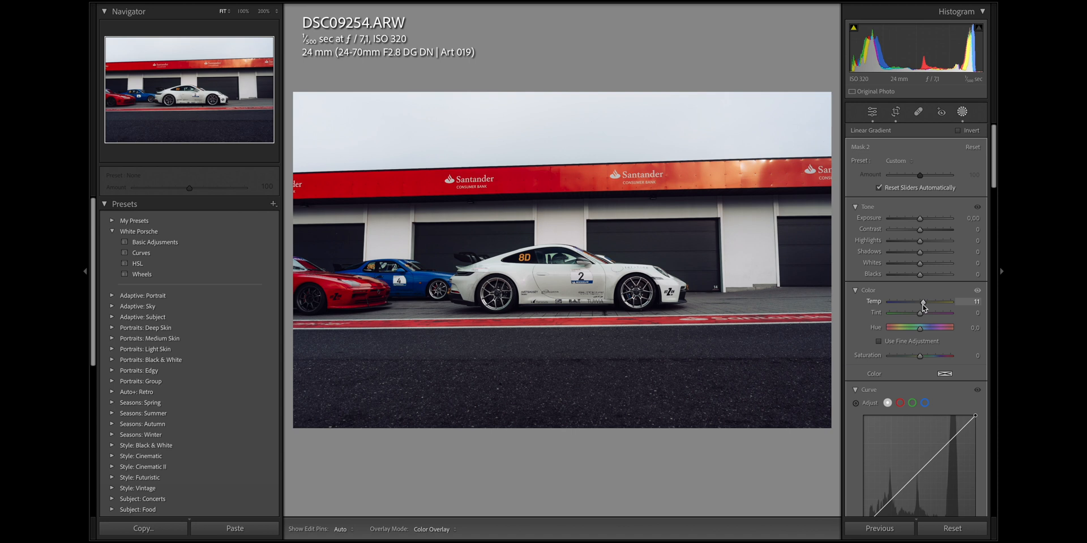
click(962, 111)
click(962, 111)
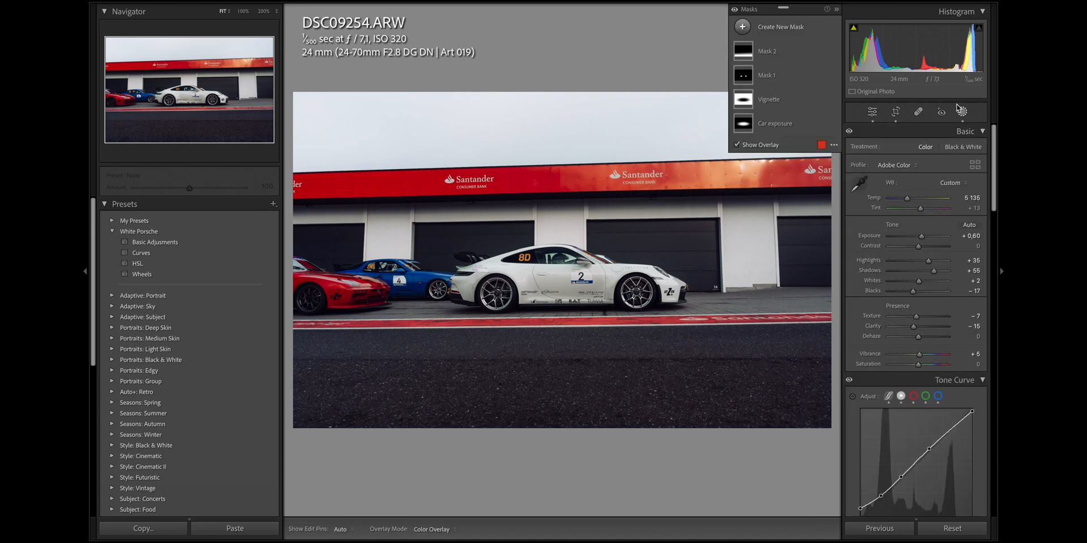
Step: Add a linear gradient mask from the sky down to just below the red banner and raise its blacks
click(766, 27)
click(804, 138)
drag(603, 101, 607, 209)
drag(920, 275, 957, 277)
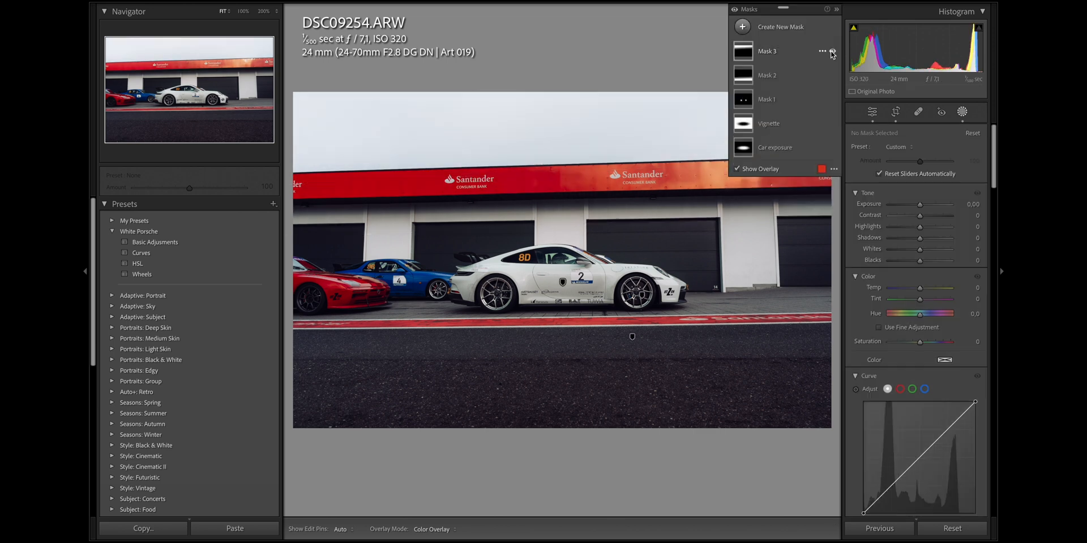
Step: Compare the photo with the sky gradient mask hidden and shown, and shift the gradient slightly downward
click(832, 52)
click(832, 52)
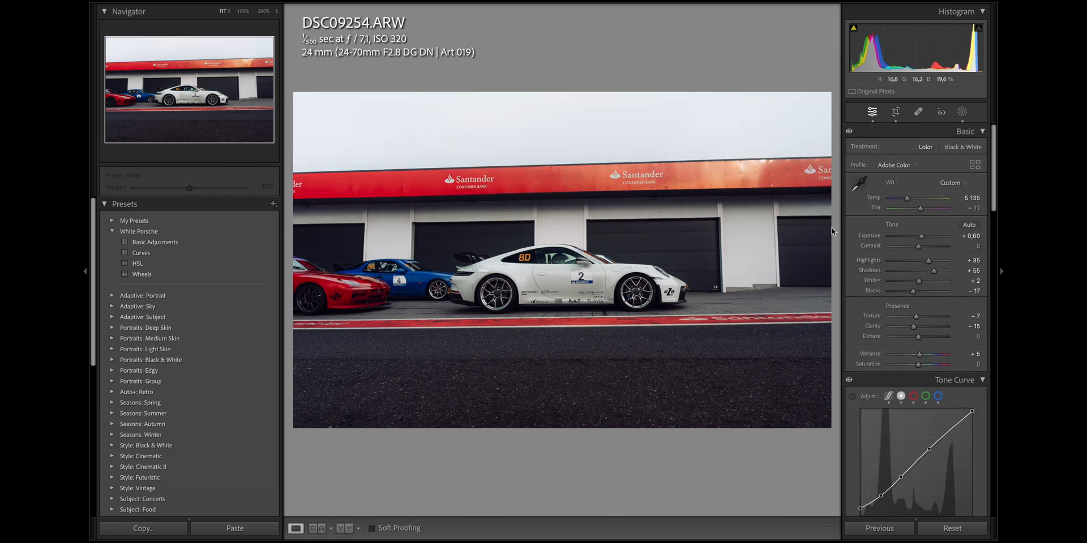
click(741, 52)
drag(601, 170, 602, 178)
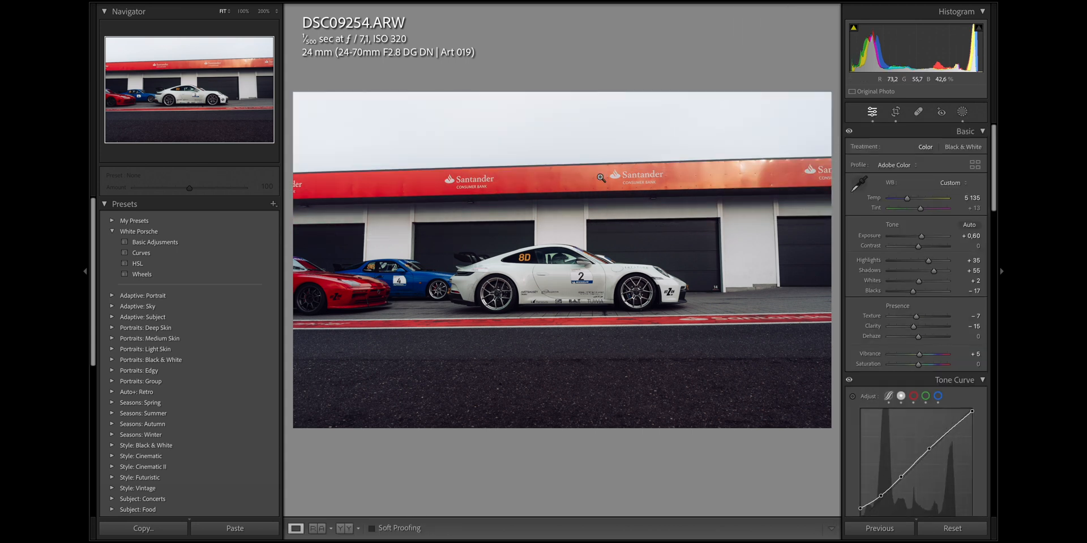
Step: Undo the last crop rectangle change and leave the crop mode
key(ctrl+z)
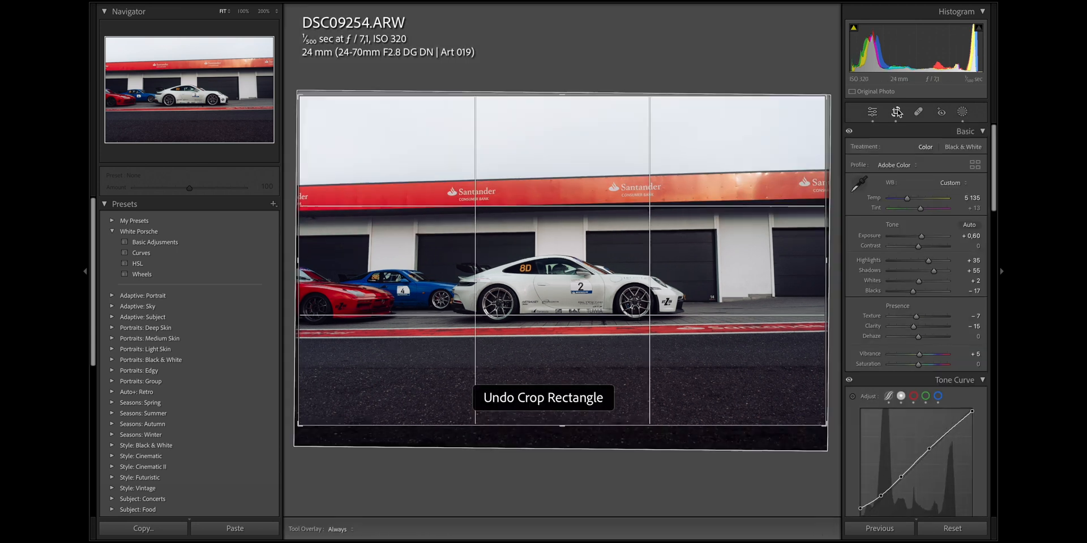
key(Return)
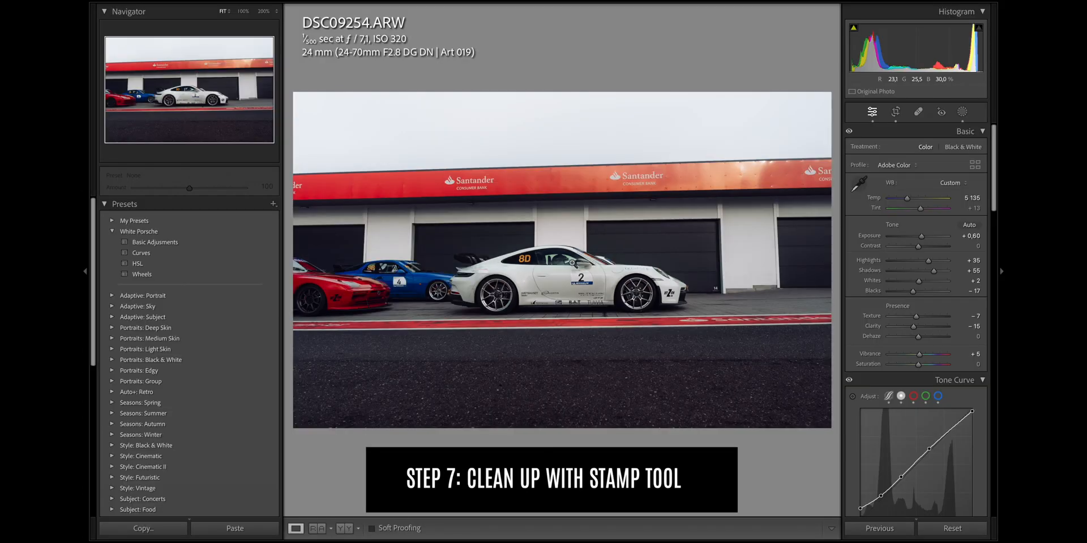
right_click(572, 195)
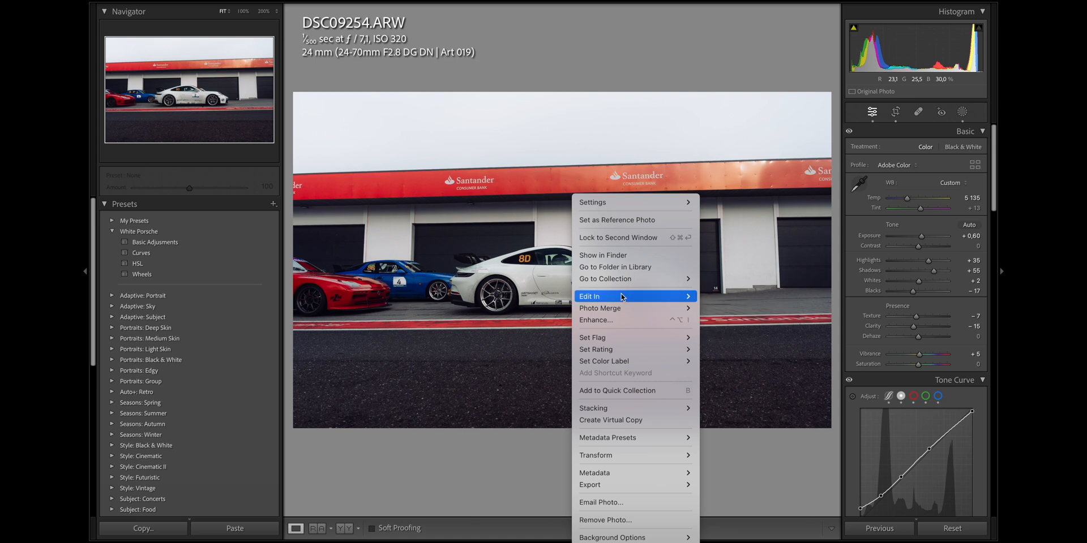
mouse_move(622, 297)
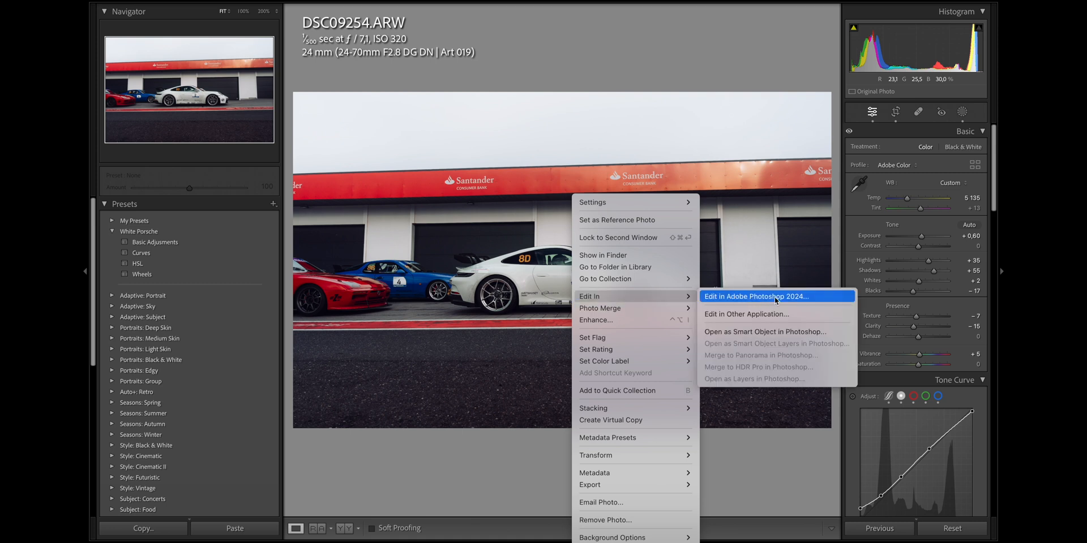
click(774, 296)
Step: Remove the bright specks on the asphalt in front of the white car with size 77 healing spots
click(917, 112)
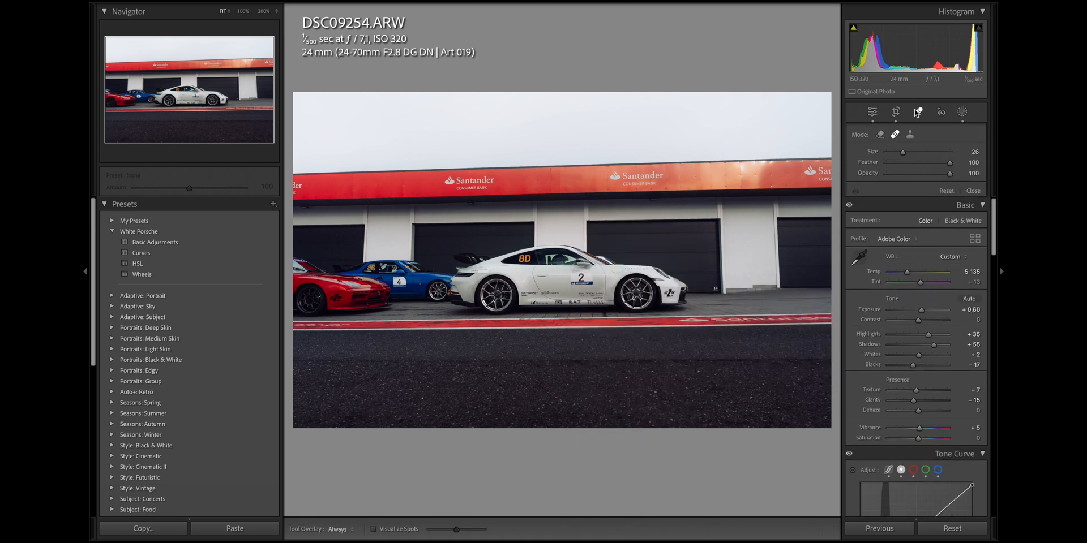
key(super+equal)
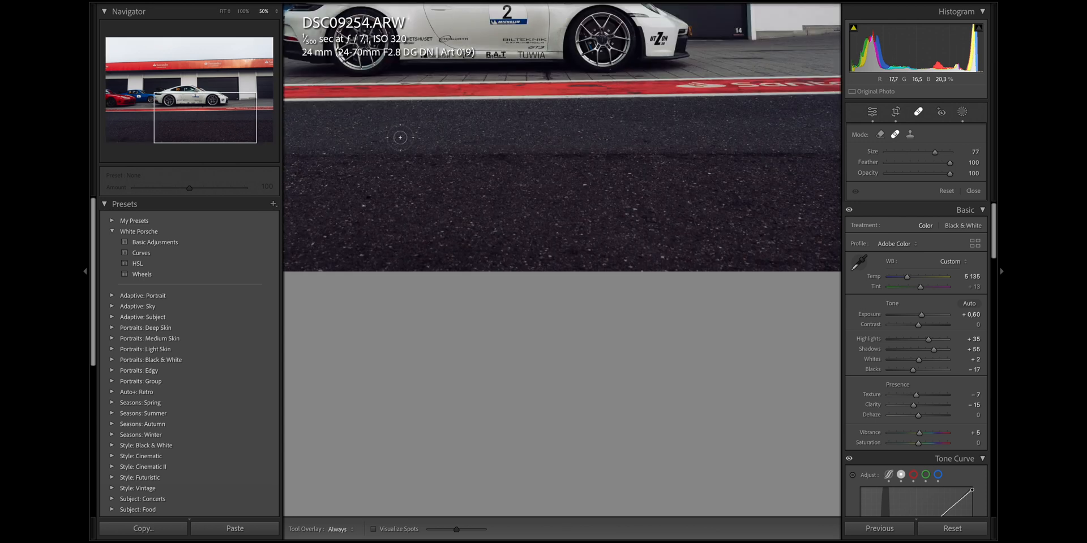
click(367, 204)
click(427, 264)
click(441, 231)
click(630, 265)
click(547, 254)
click(581, 187)
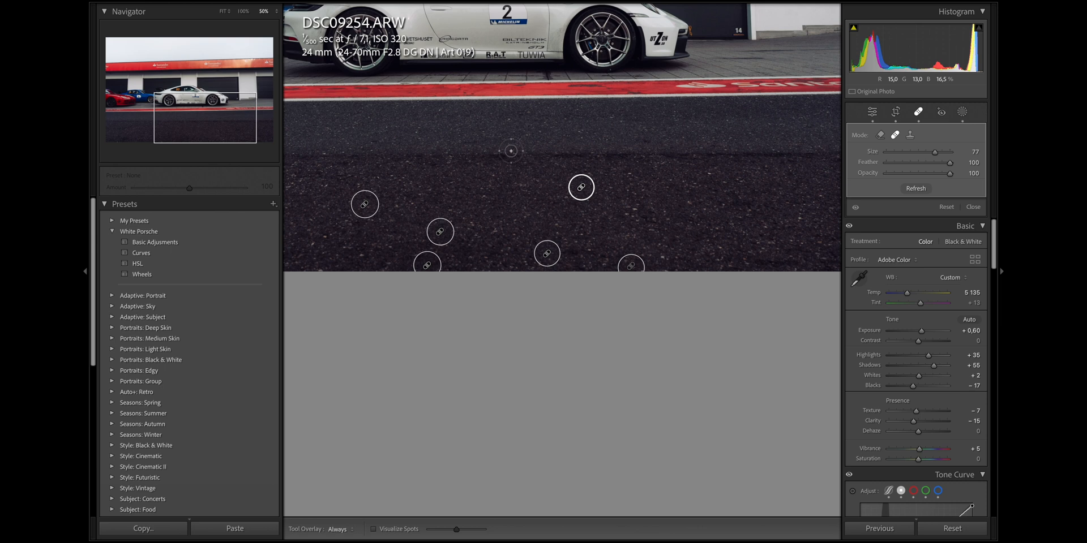
click(500, 155)
click(610, 119)
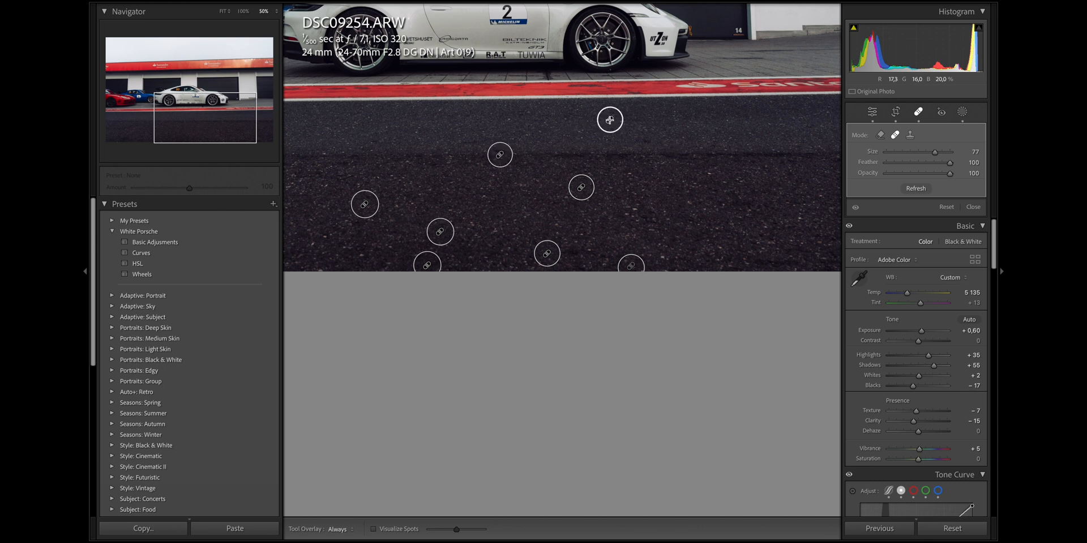
click(521, 116)
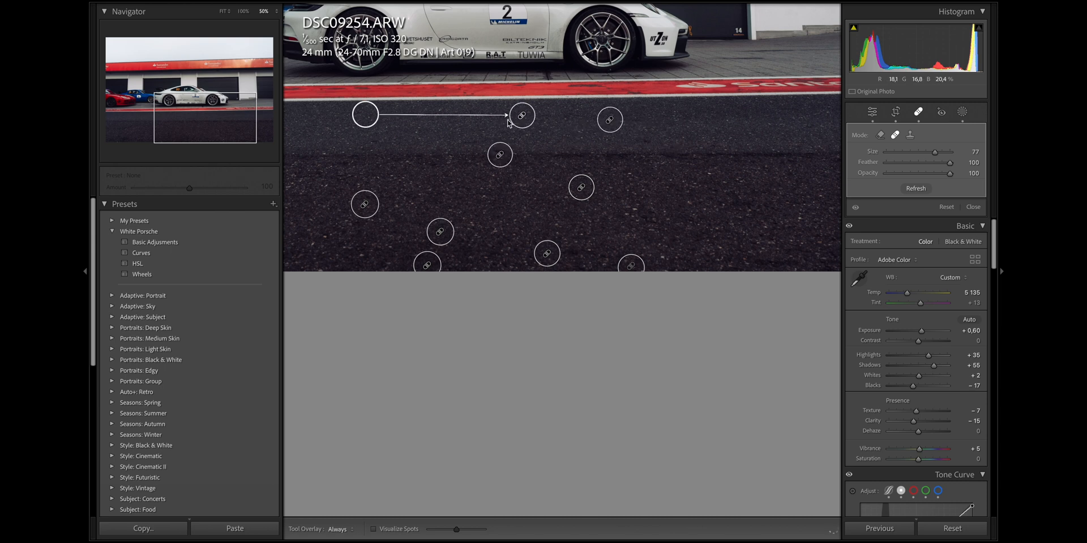
Step: Heal more specks along the outer parts of the asphalt, and undo the last healing adjustment
key(ctrl+minus)
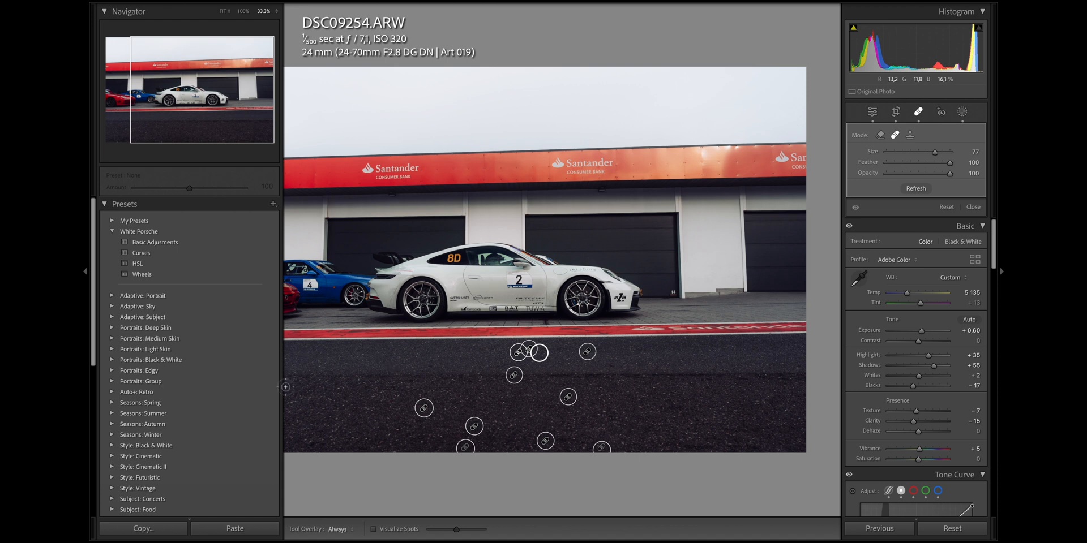
click(337, 418)
click(396, 372)
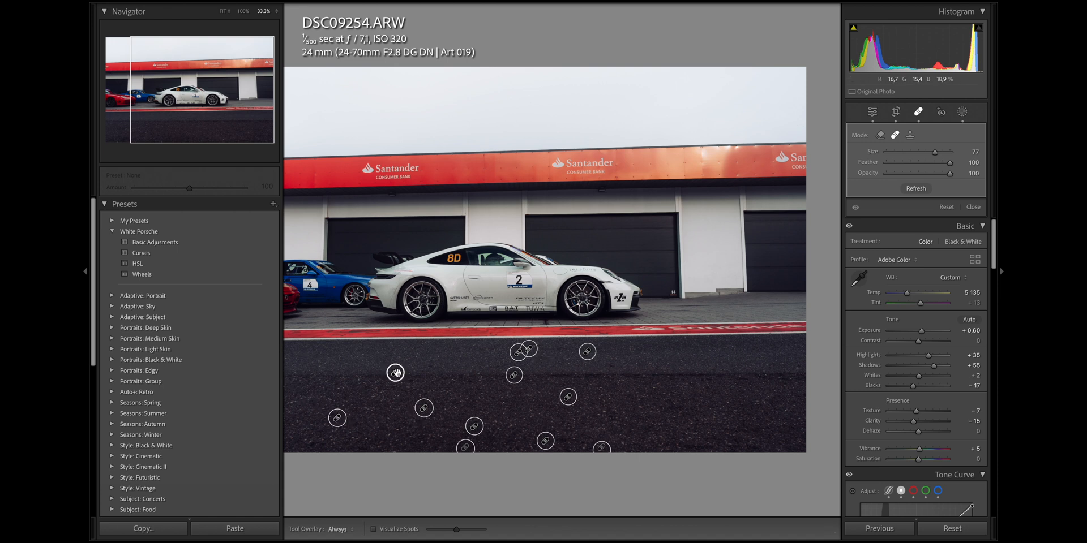
click(659, 447)
click(713, 417)
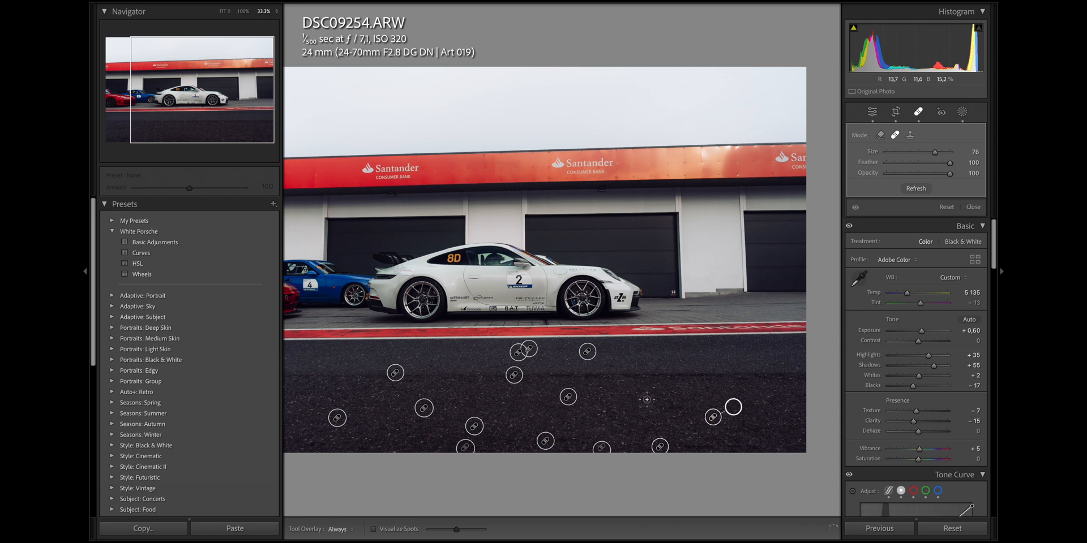
click(628, 395)
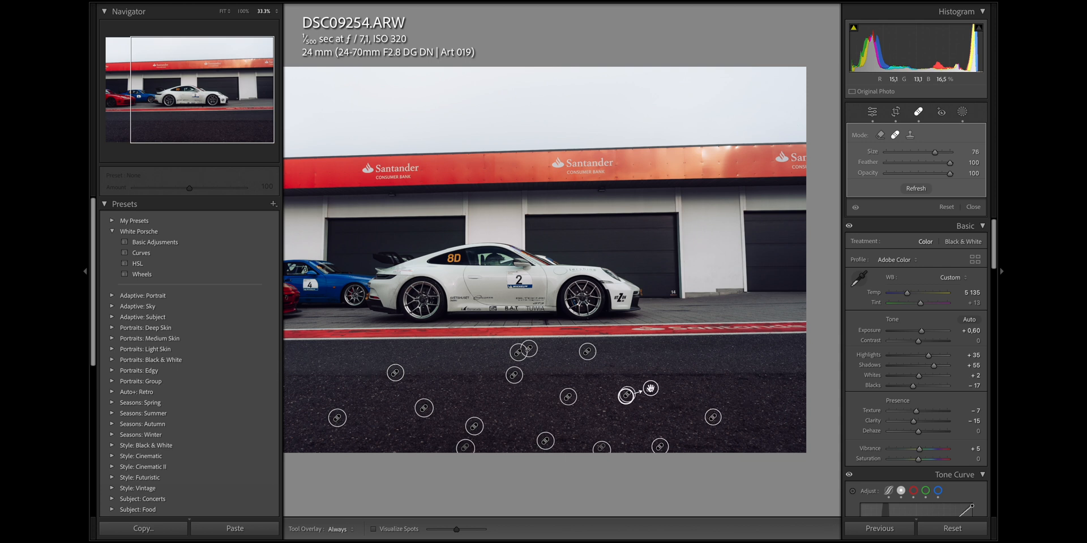
key(ctrl+z)
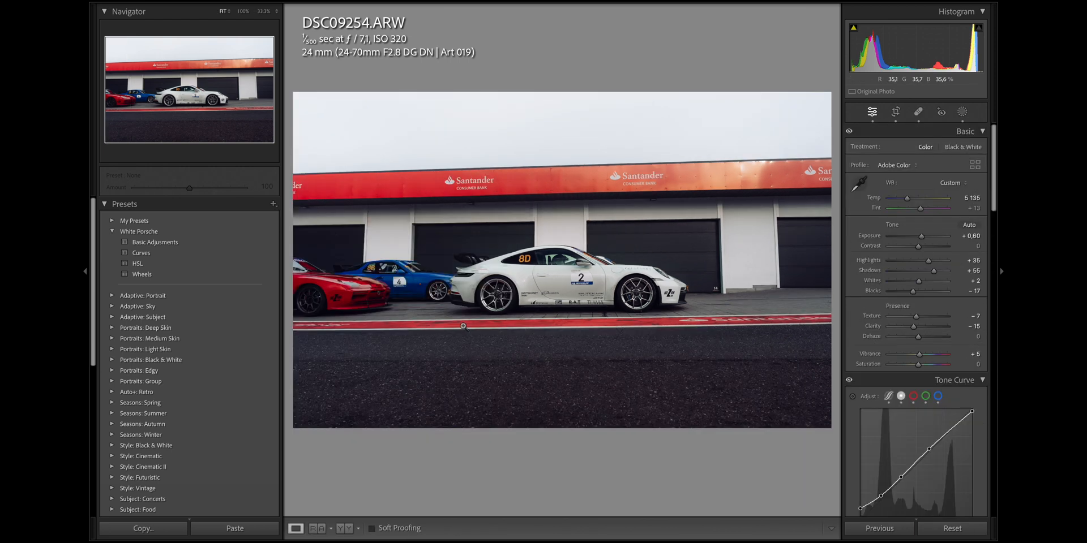
Step: Heal two remaining specks on the asphalt below the white car's front with a size 76 brush
click(689, 355)
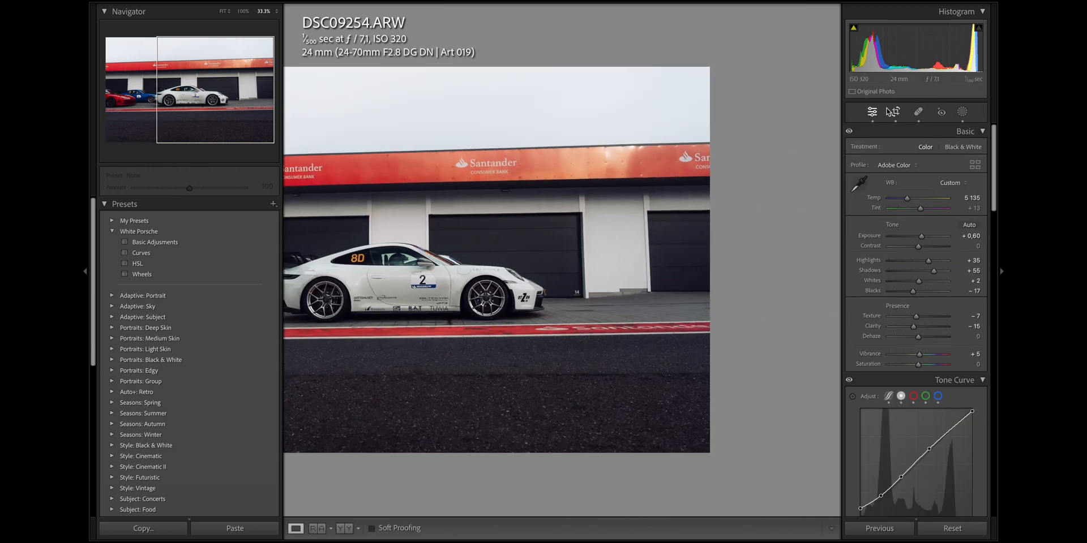
click(919, 111)
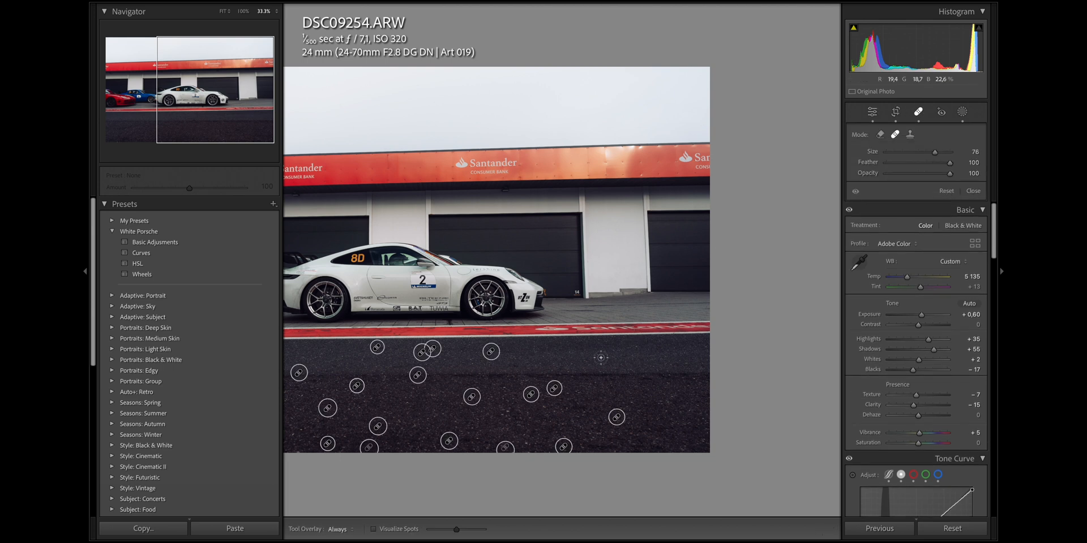
click(526, 445)
key(q)
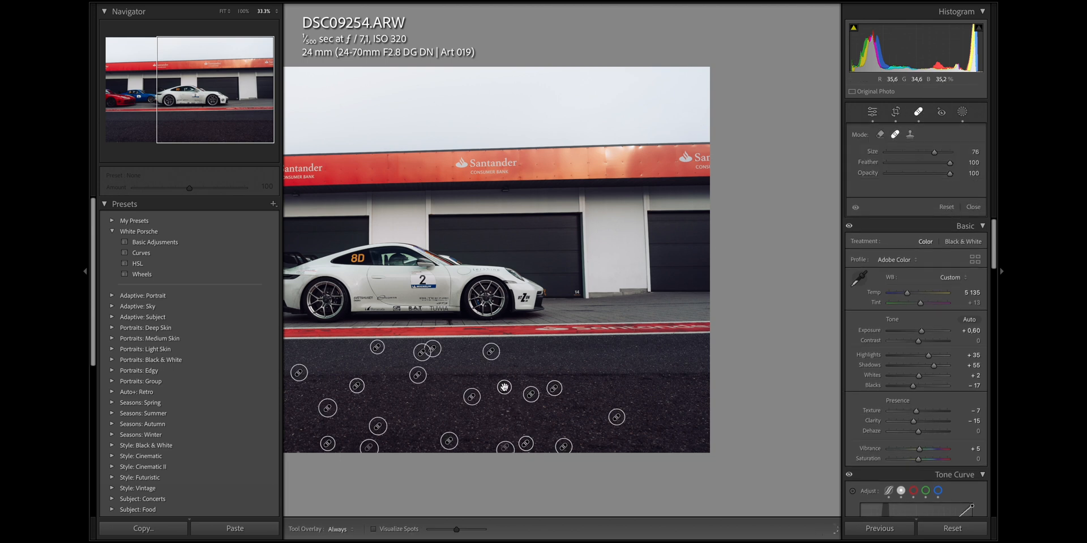
click(503, 384)
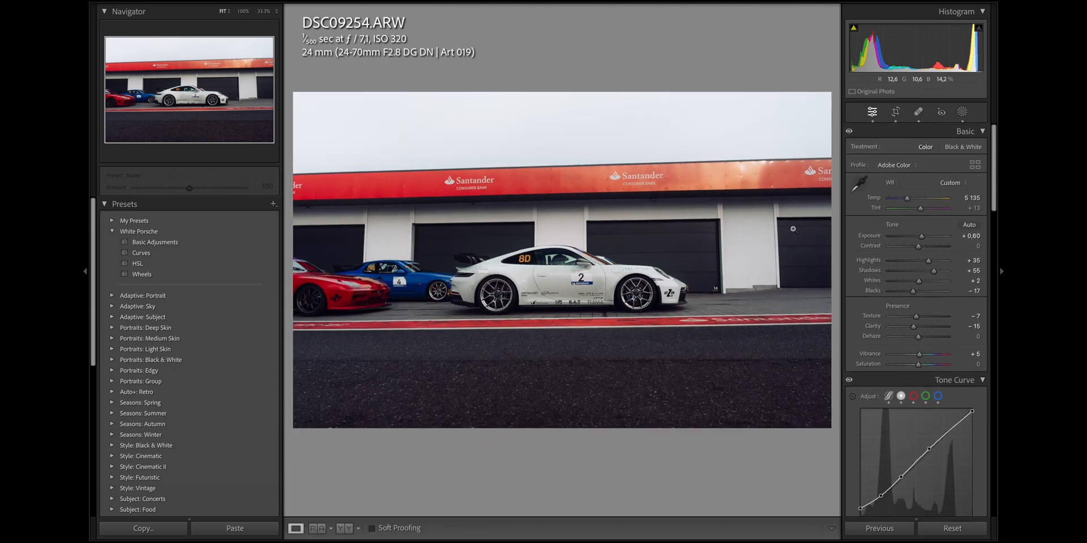
Step: Reopen the linear gradient mask over the asphalt and make a slight further adjustment to it
click(962, 112)
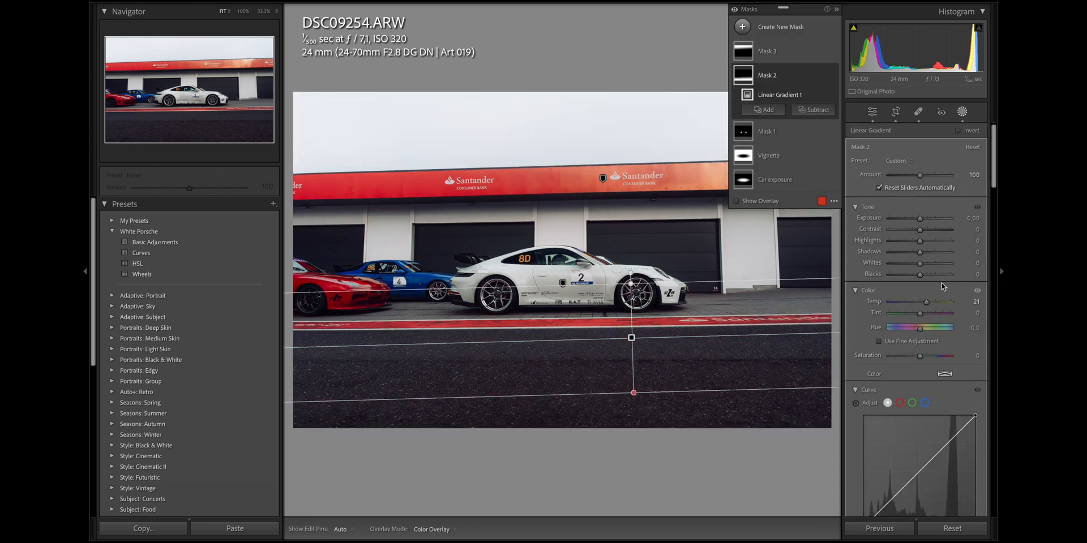
scroll(906, 399, down, 3)
drag(919, 462, 918, 461)
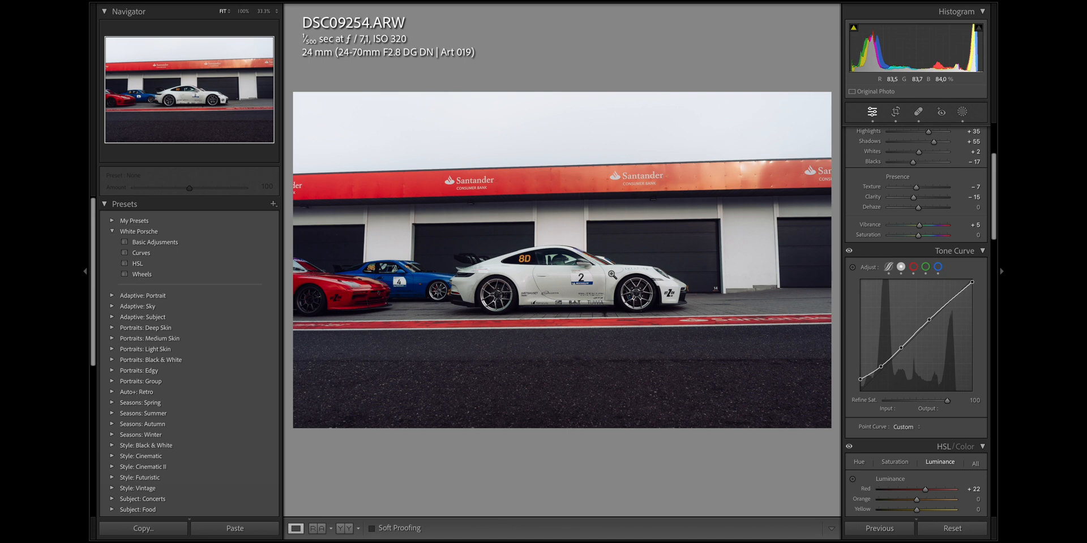
Step: Compare the original and edited photo in the side-by-side, split and stacked before/after views, and return to the single view
scroll(917, 317, up, 5)
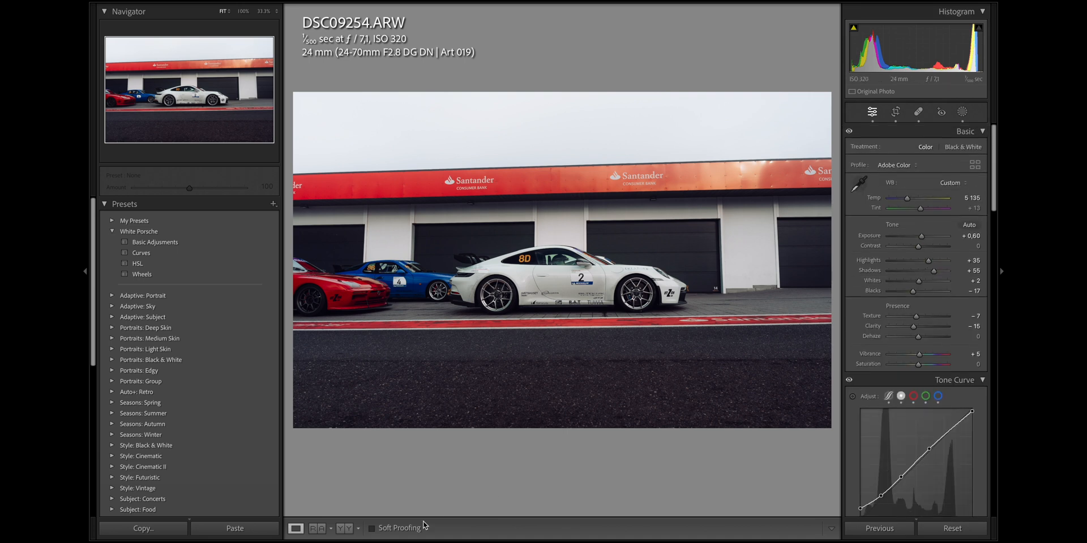
click(344, 528)
click(665, 255)
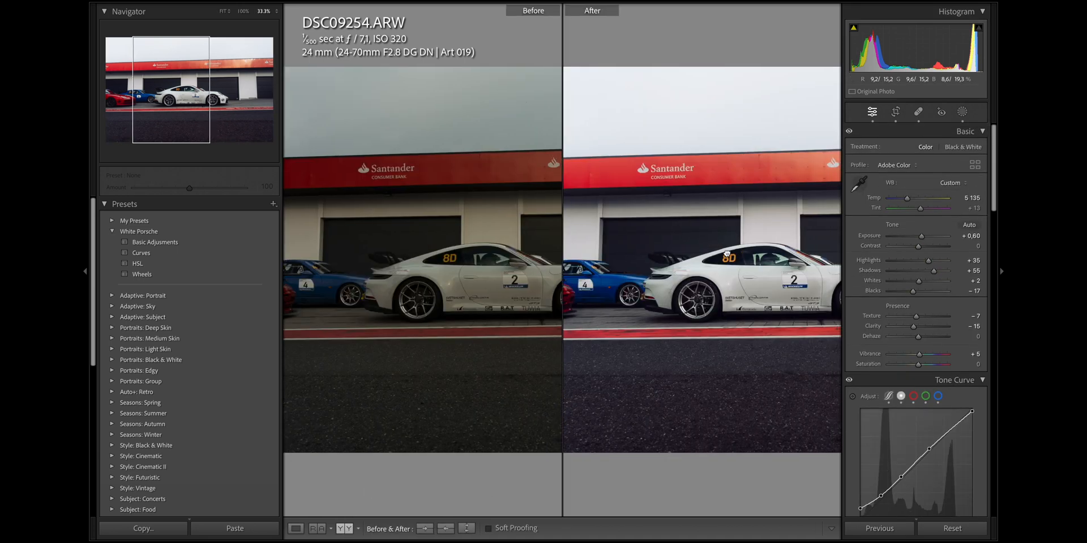
click(345, 529)
click(344, 528)
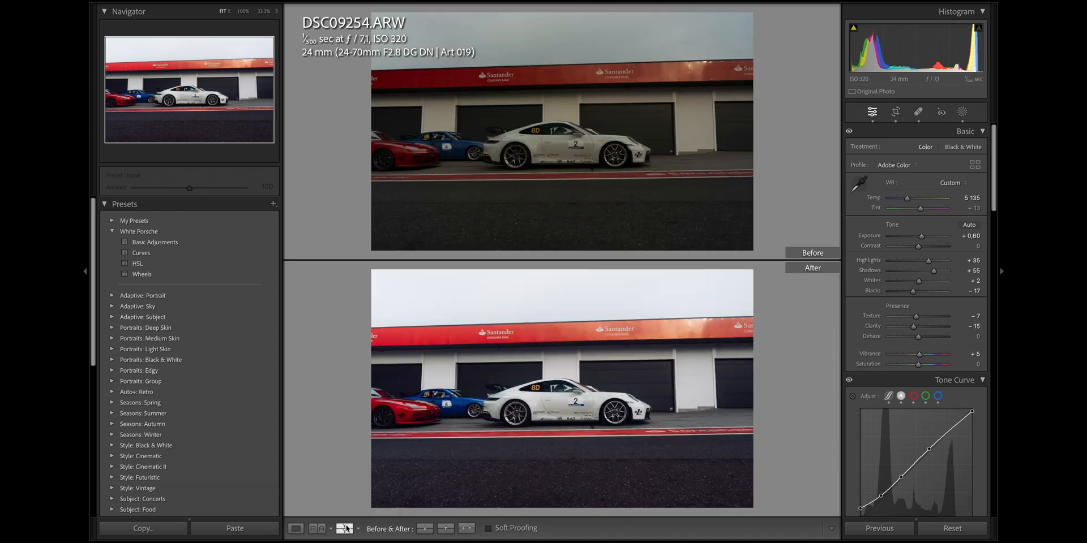
click(344, 528)
click(295, 528)
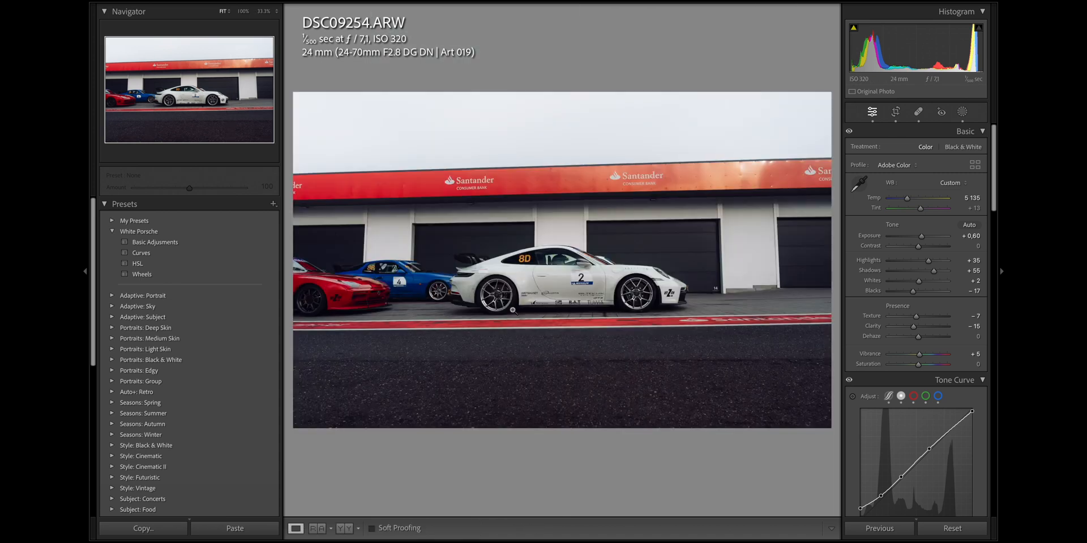